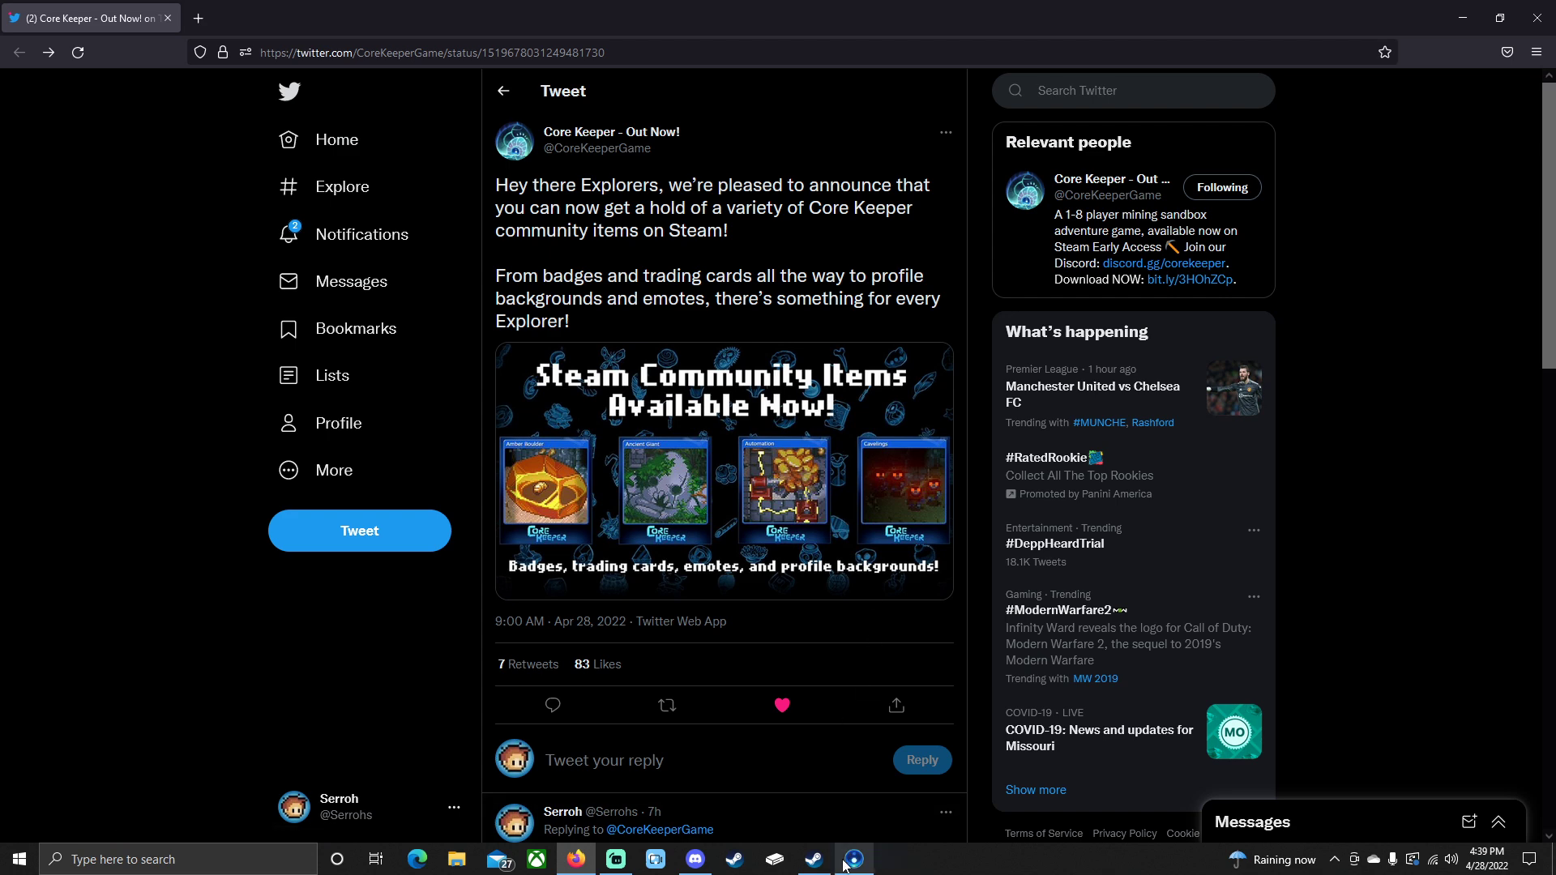
{"action": "left_click", "coordinate": [814, 859]}
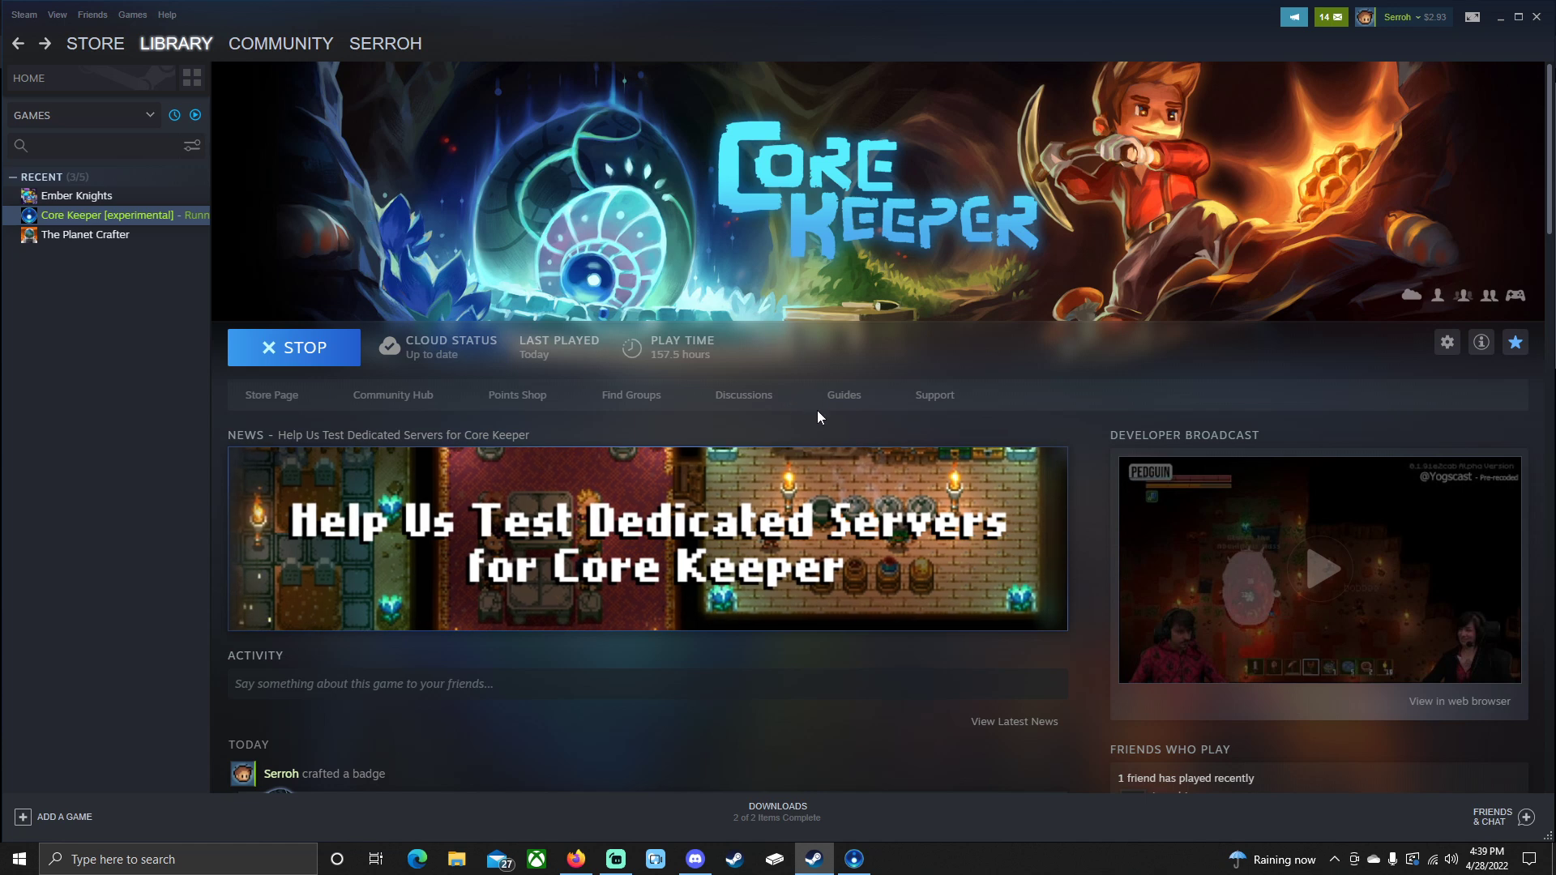
{"action": "left_click", "coordinate": [535, 397]}
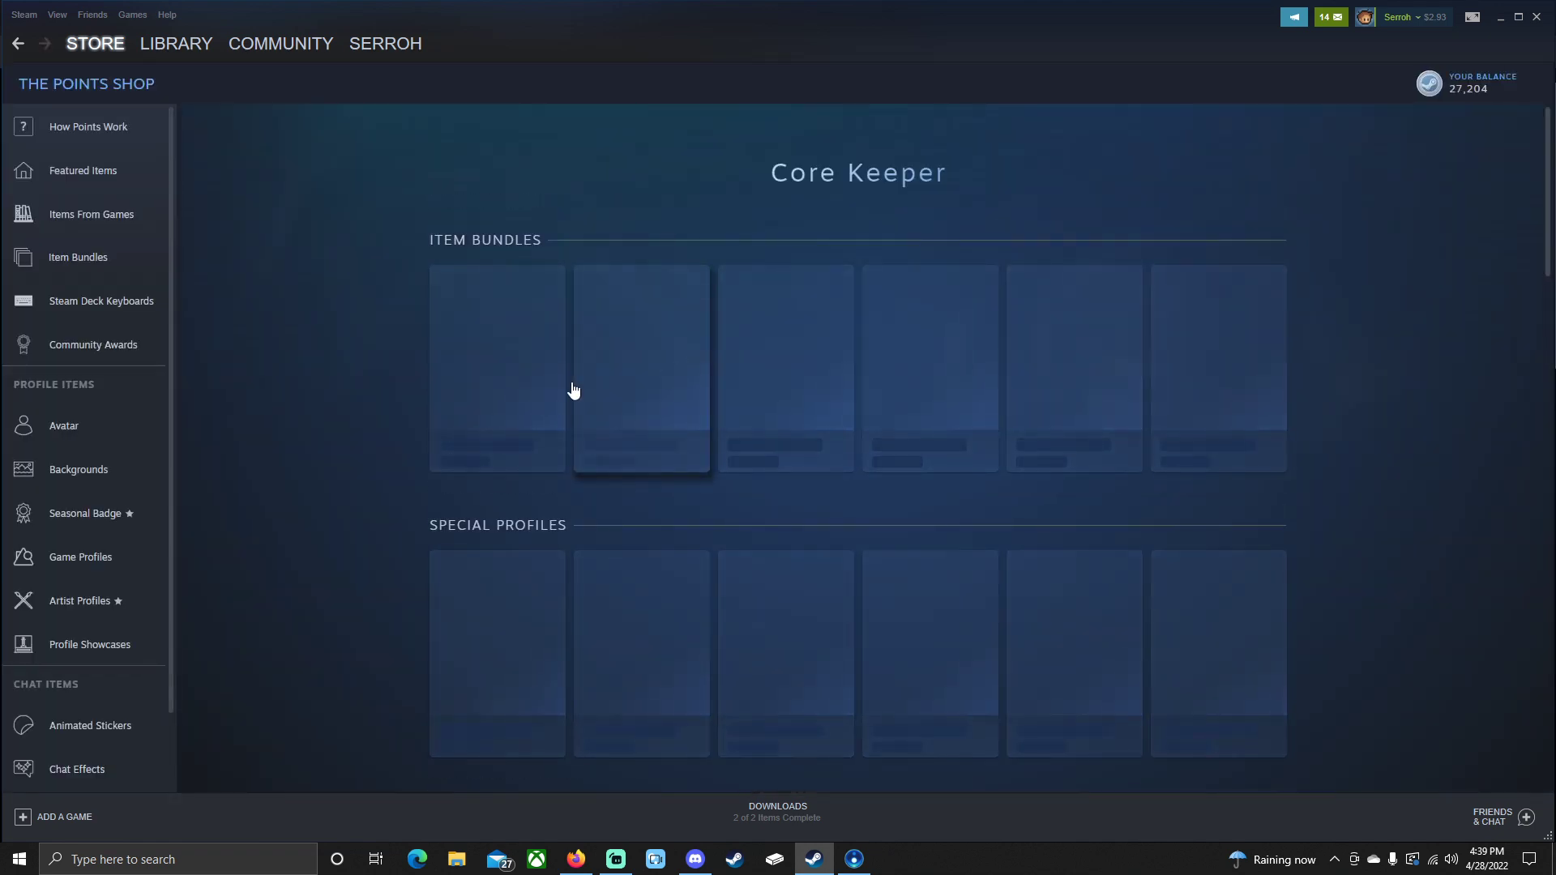
{"action": "scroll", "coordinate": [777, 486], "scroll_direction": "down", "scroll_amount": 1}
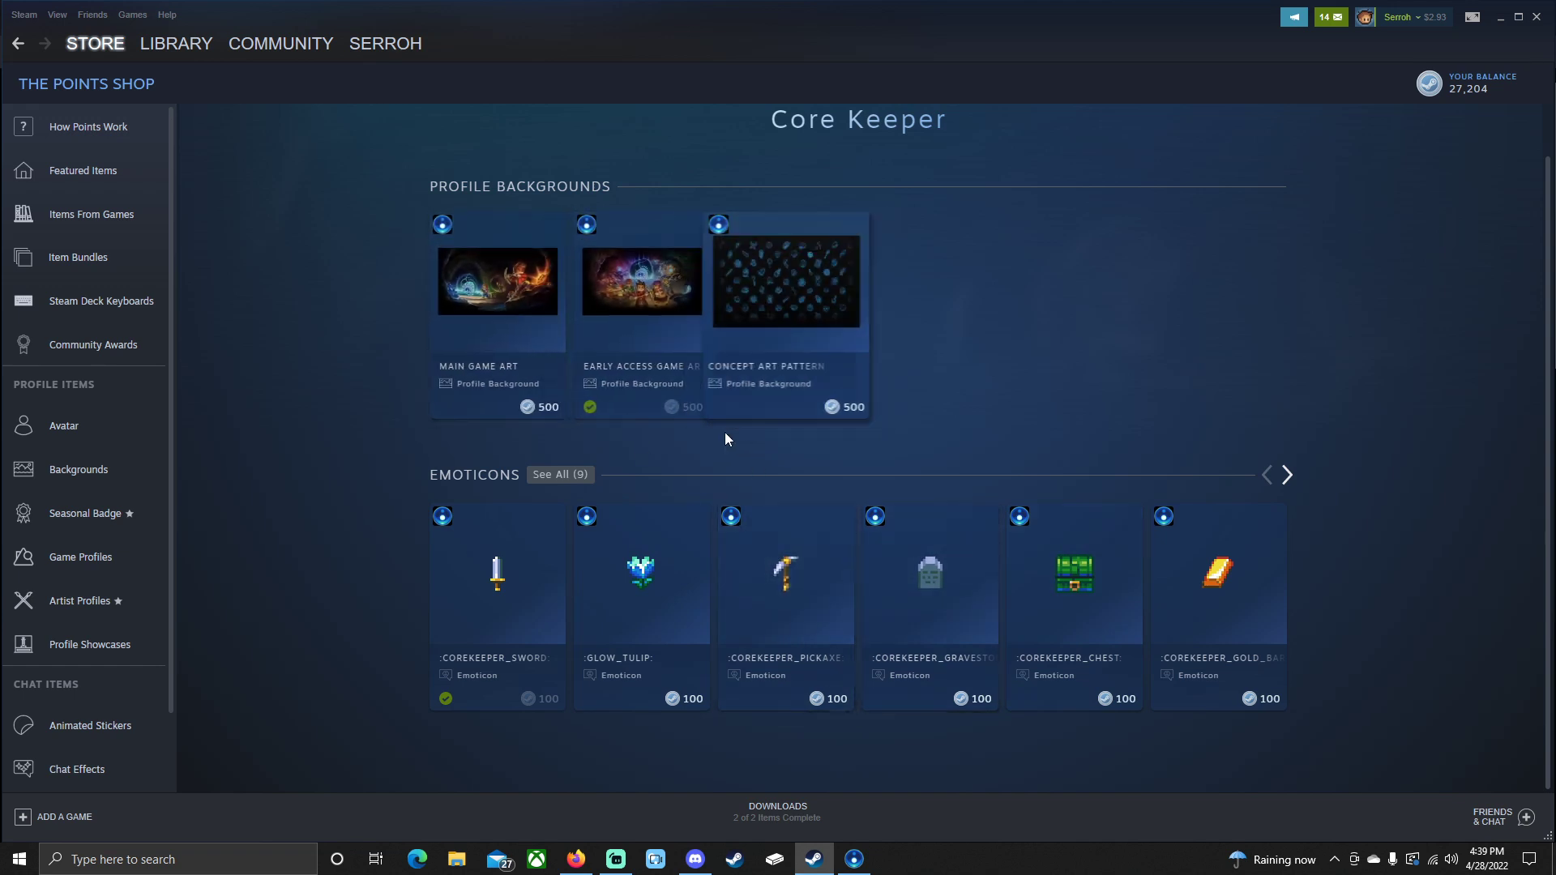
Step: Open the Core Keeper badge's details from the profile's list of badges
{"action": "mouse_move", "coordinate": [402, 42]}
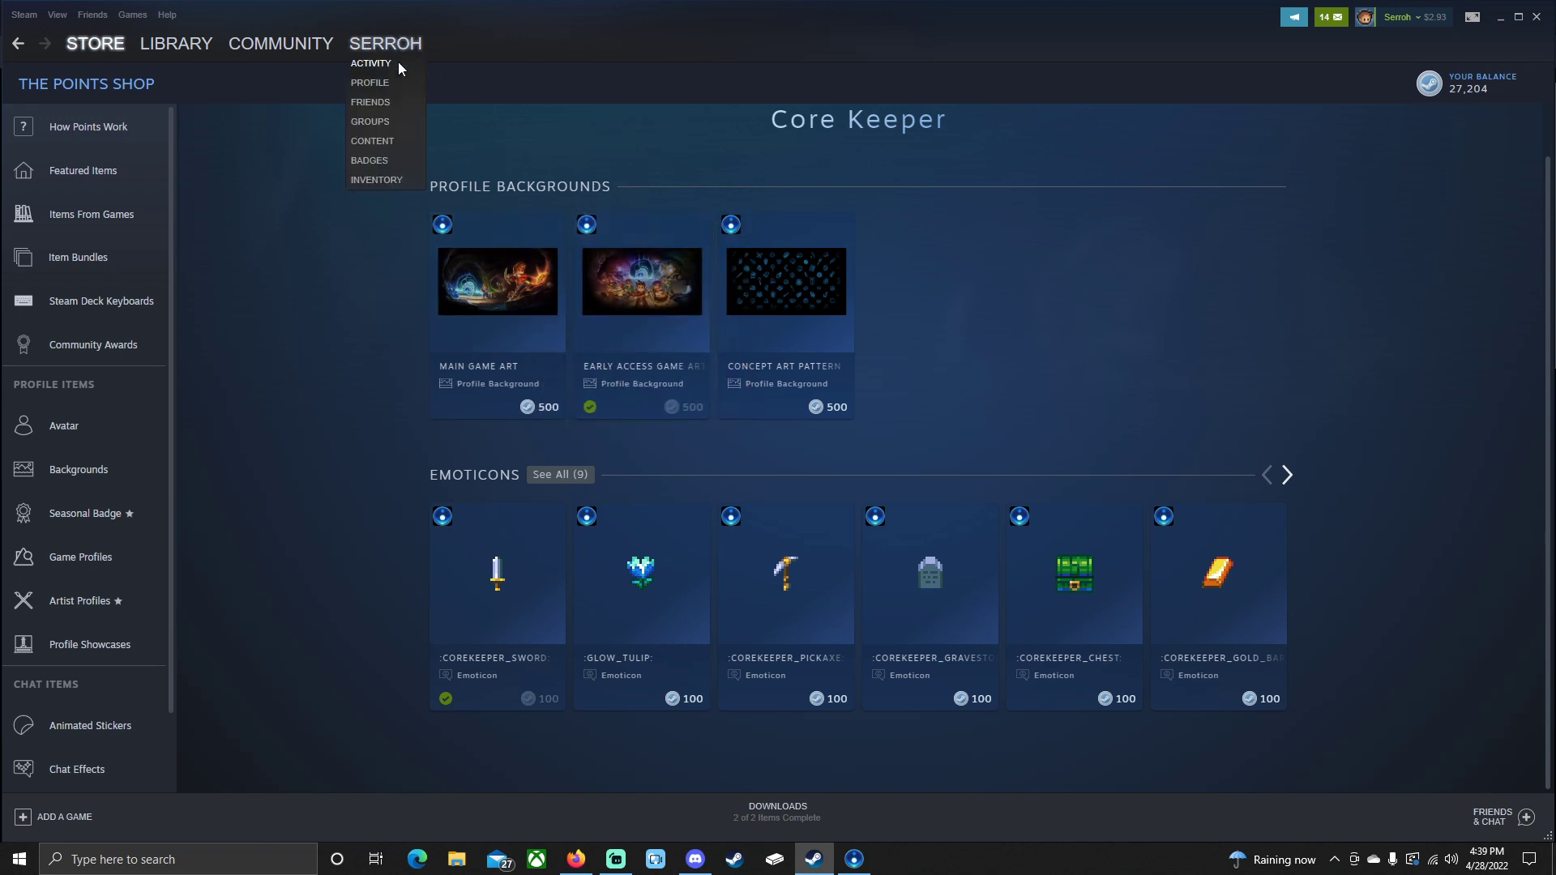
{"action": "left_click", "coordinate": [371, 165]}
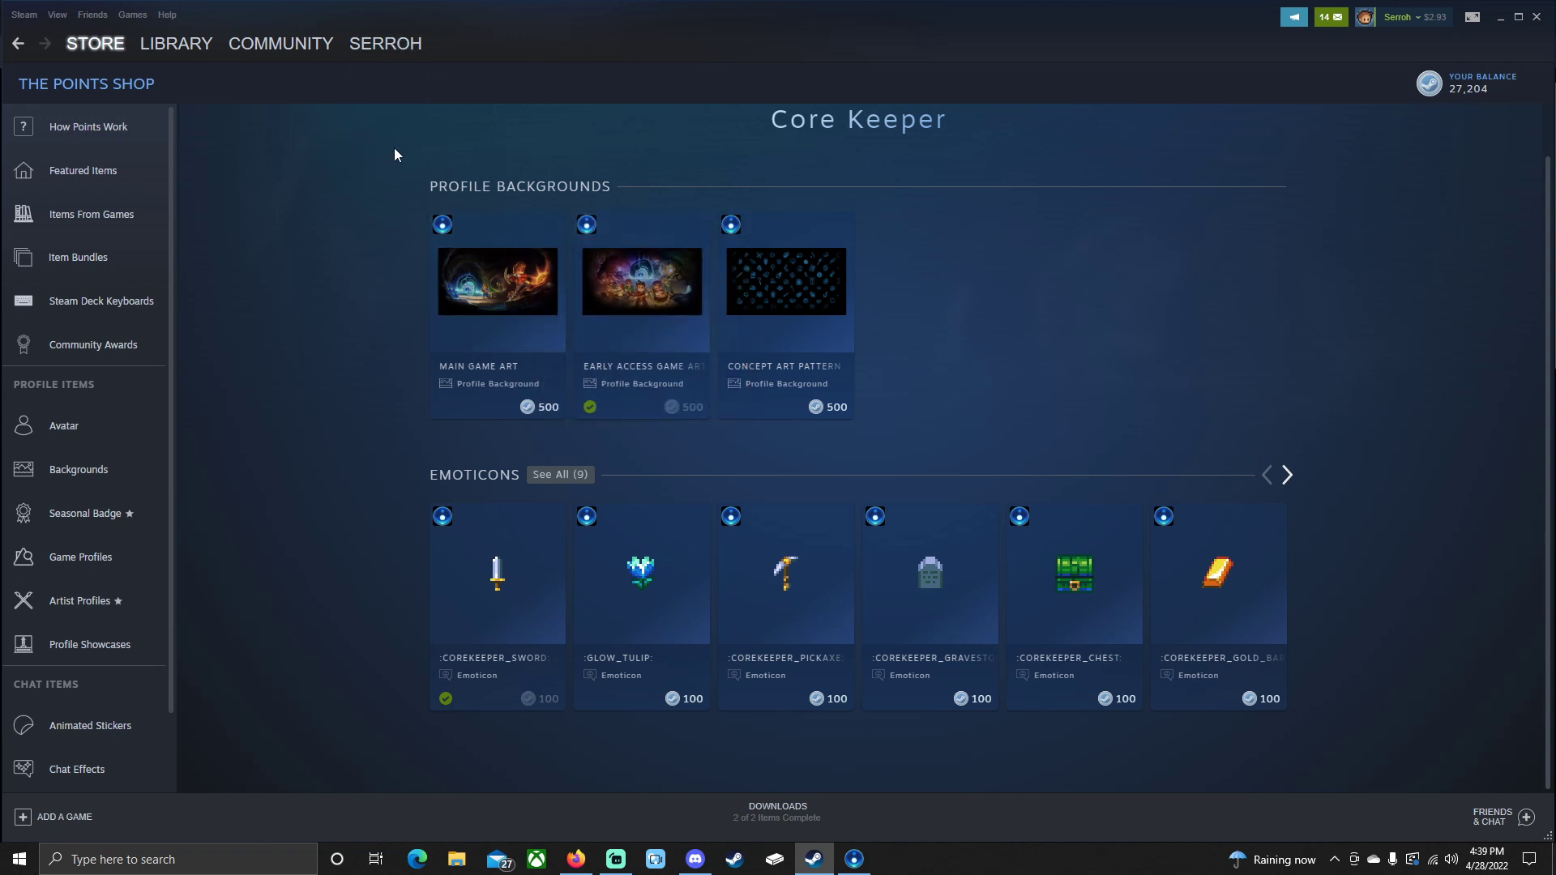
{"action": "left_click", "coordinate": [380, 157]}
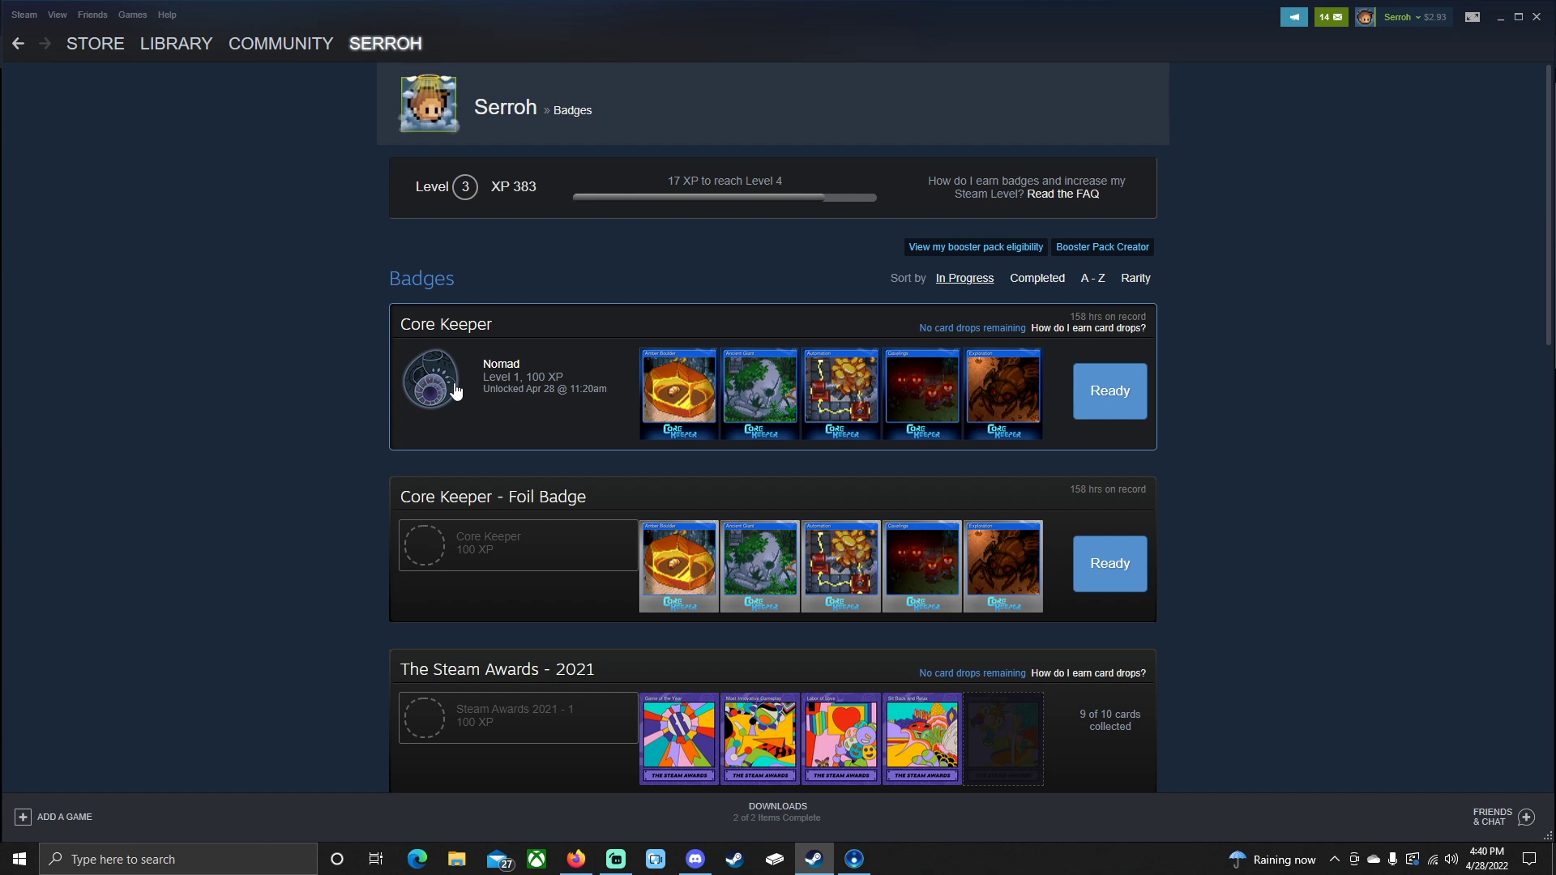
{"action": "scroll", "coordinate": [478, 405], "scroll_direction": "down", "scroll_amount": 1}
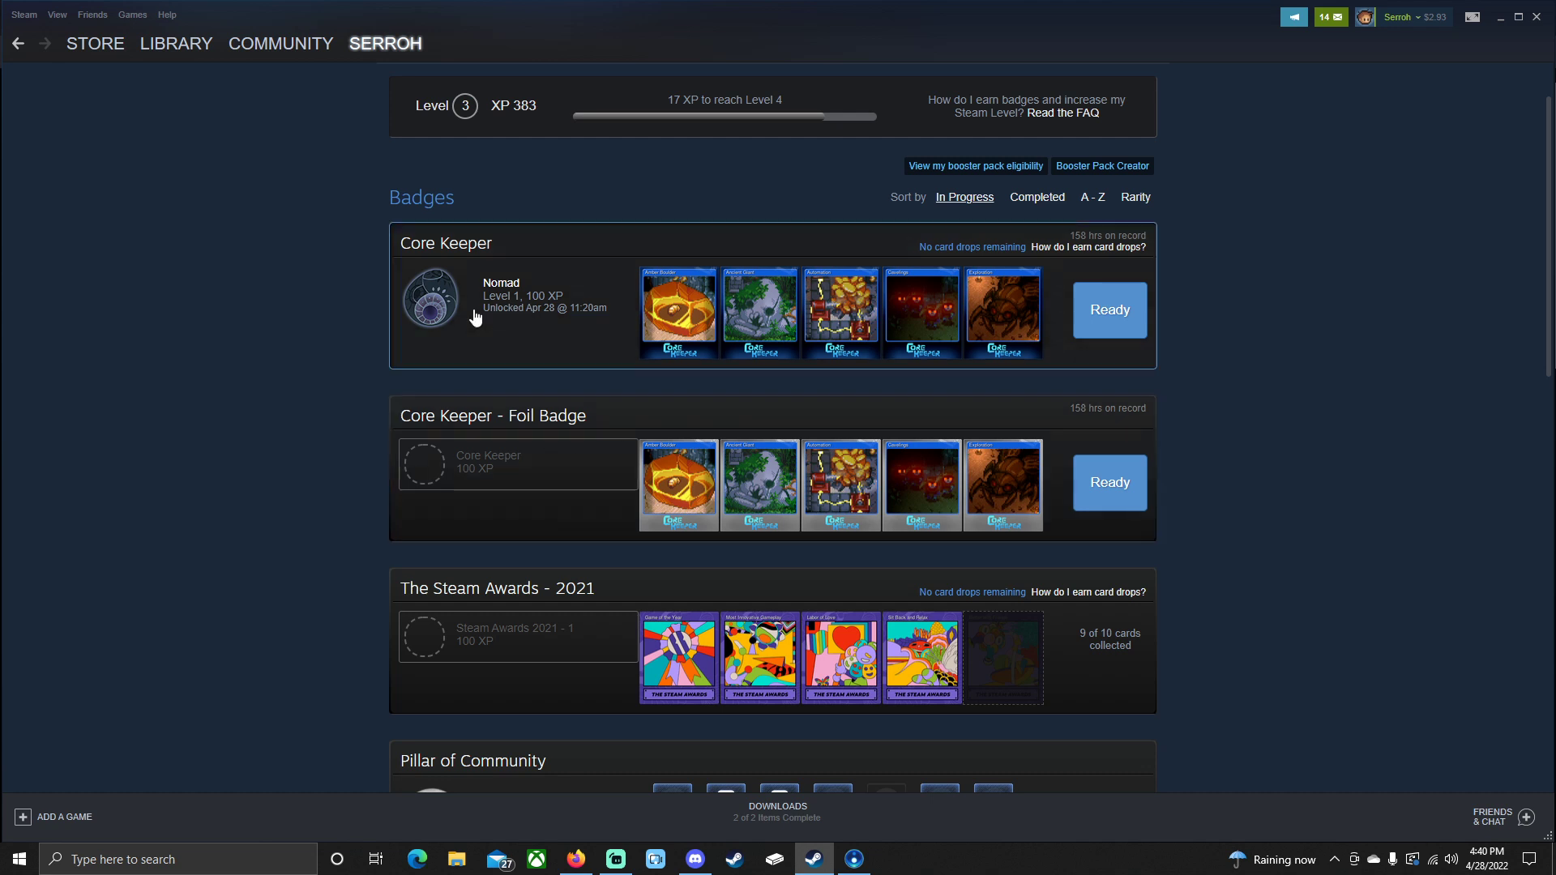
{"action": "left_click", "coordinate": [884, 315]}
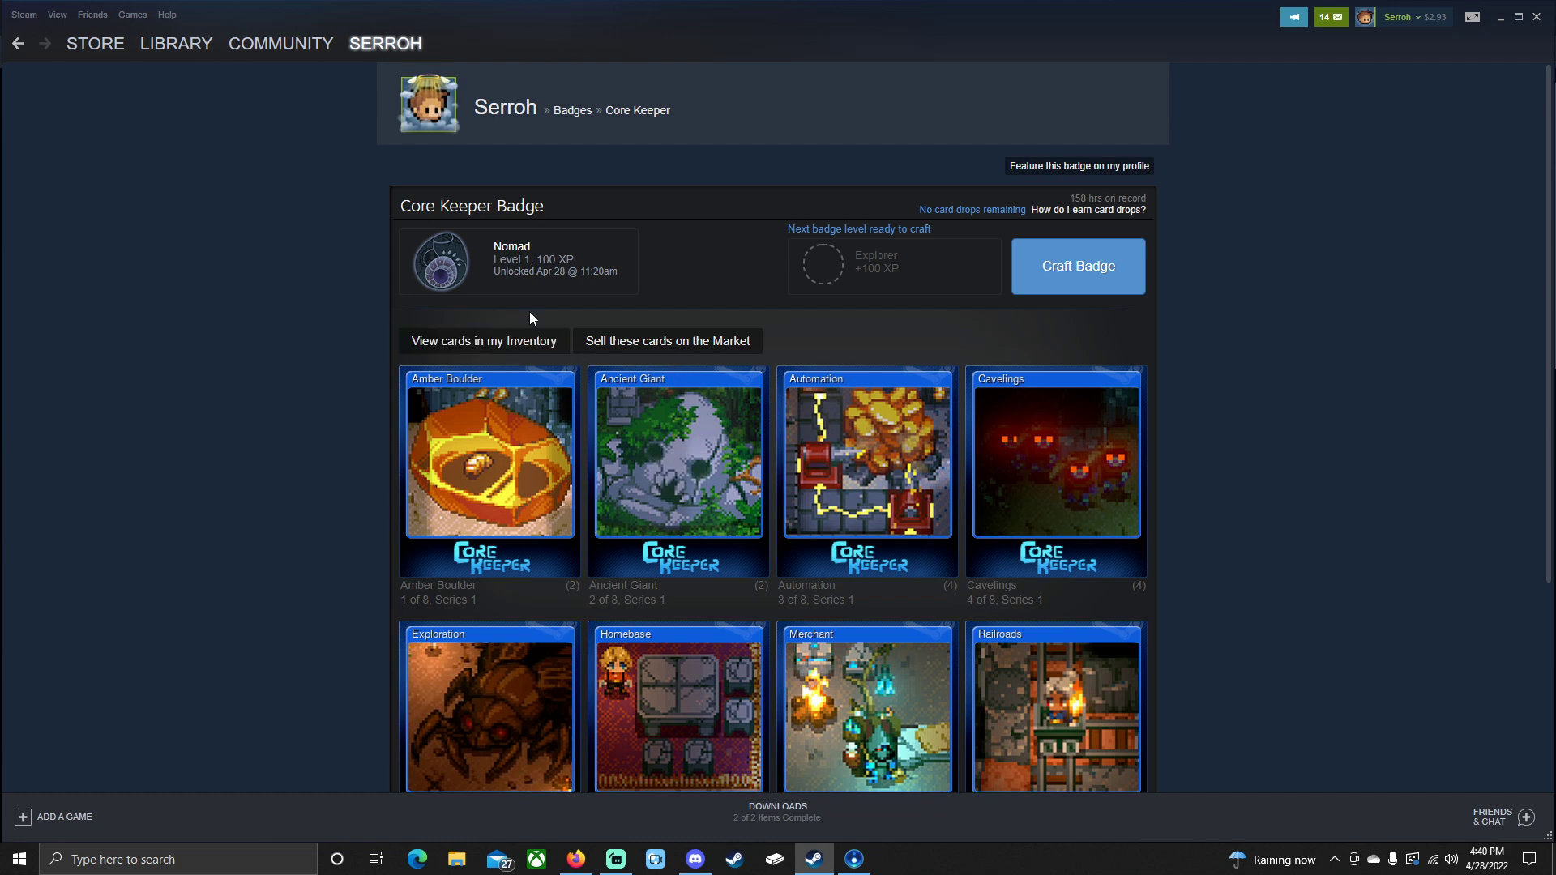
Step: Review the Core Keeper badge's trading card set and the information on how its card drops are earned
{"action": "scroll", "coordinate": [702, 313], "scroll_direction": "down", "scroll_amount": 2}
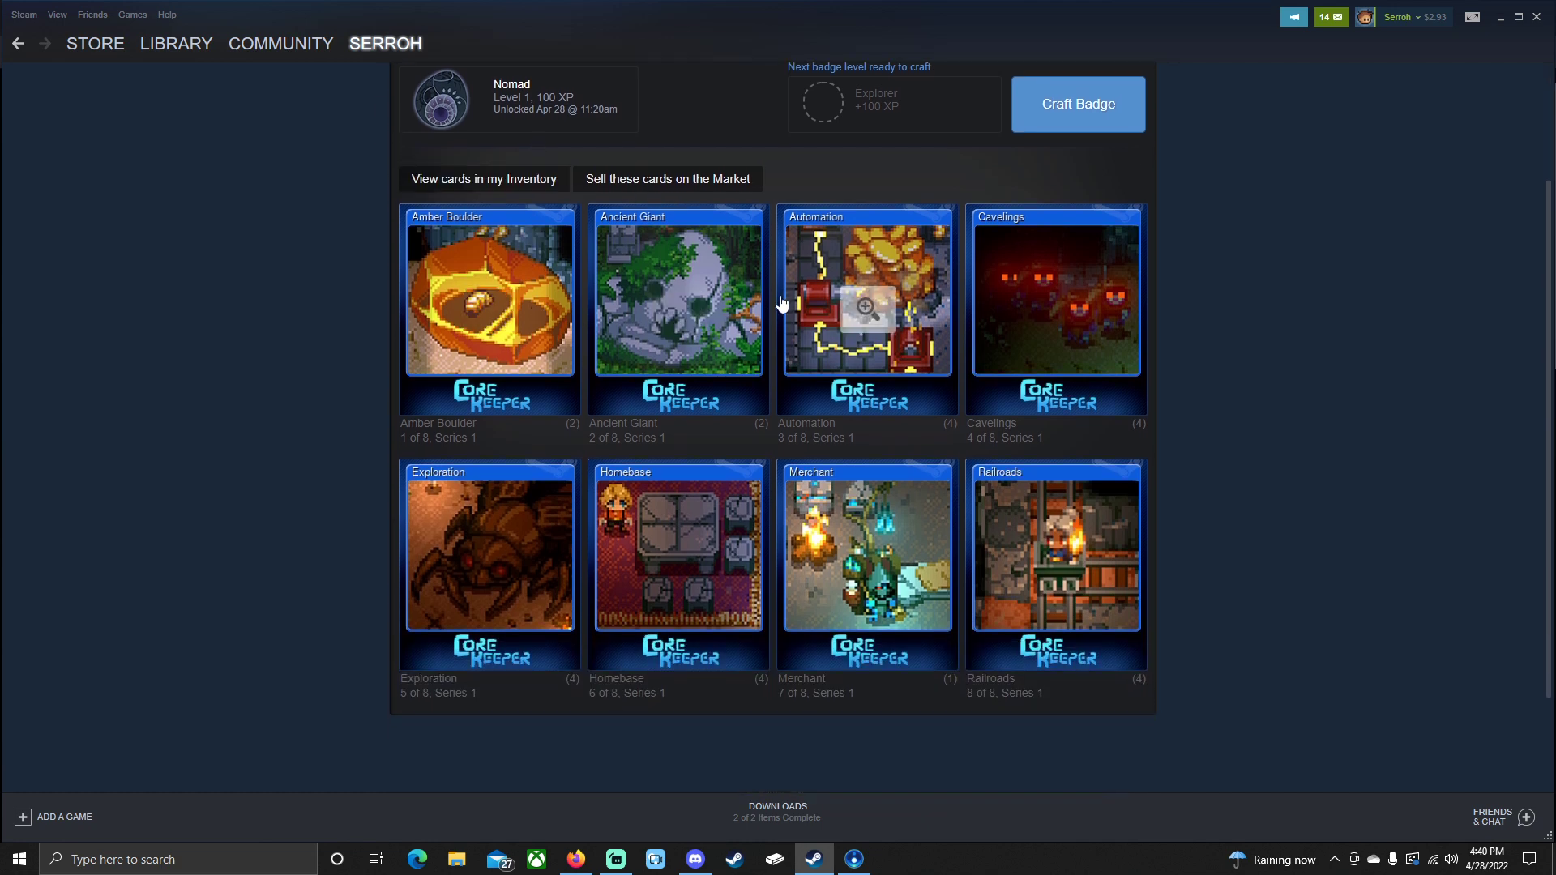
{"action": "scroll", "coordinate": [867, 312], "scroll_direction": "up", "scroll_amount": 1}
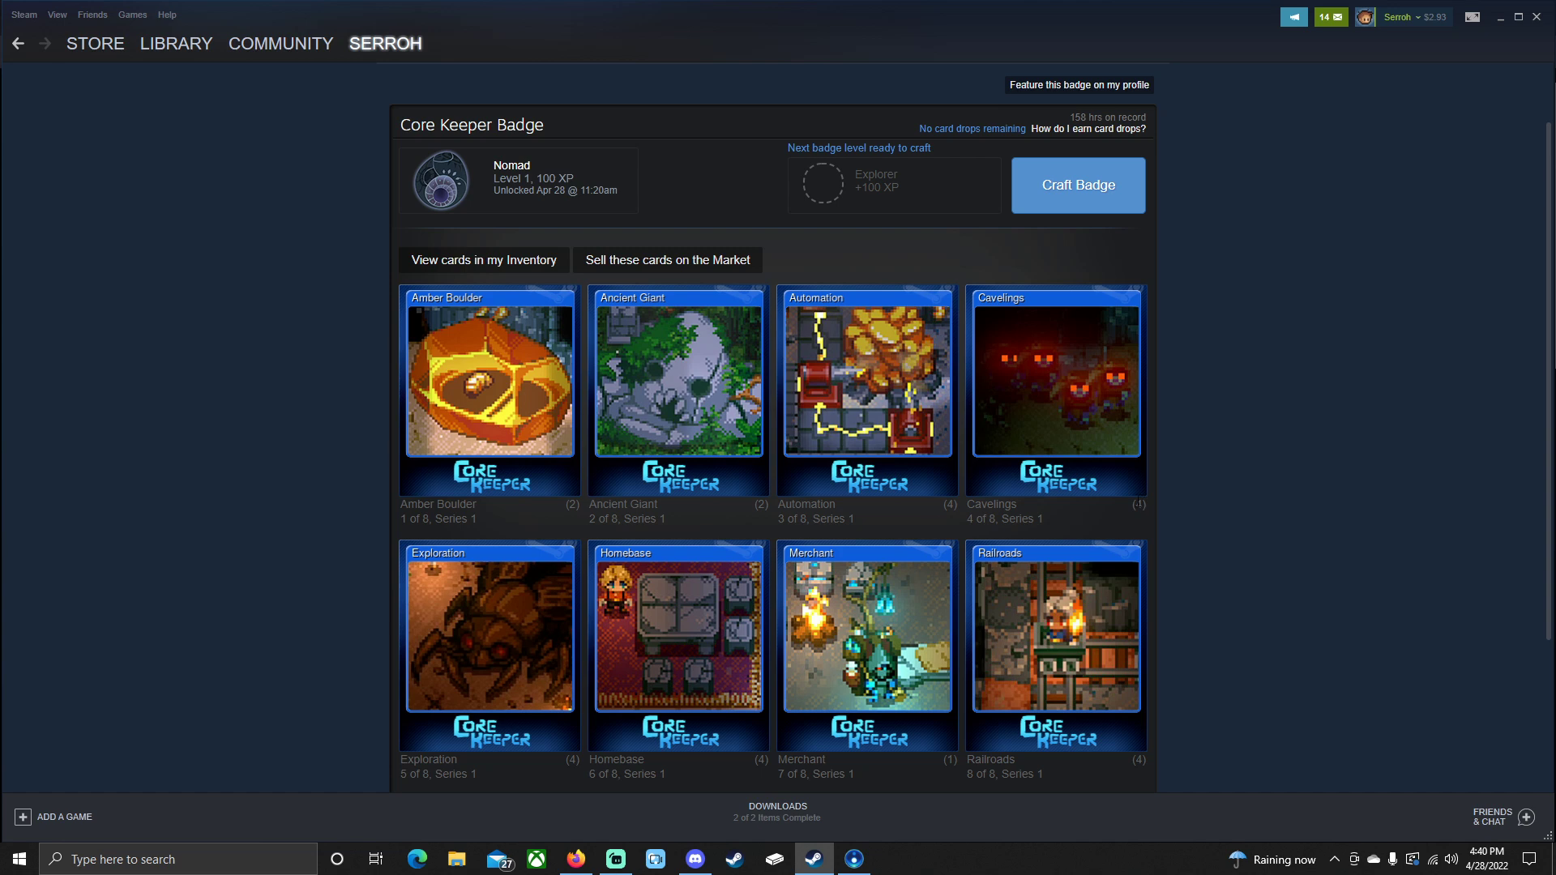
{"action": "mouse_move", "coordinate": [1131, 500]}
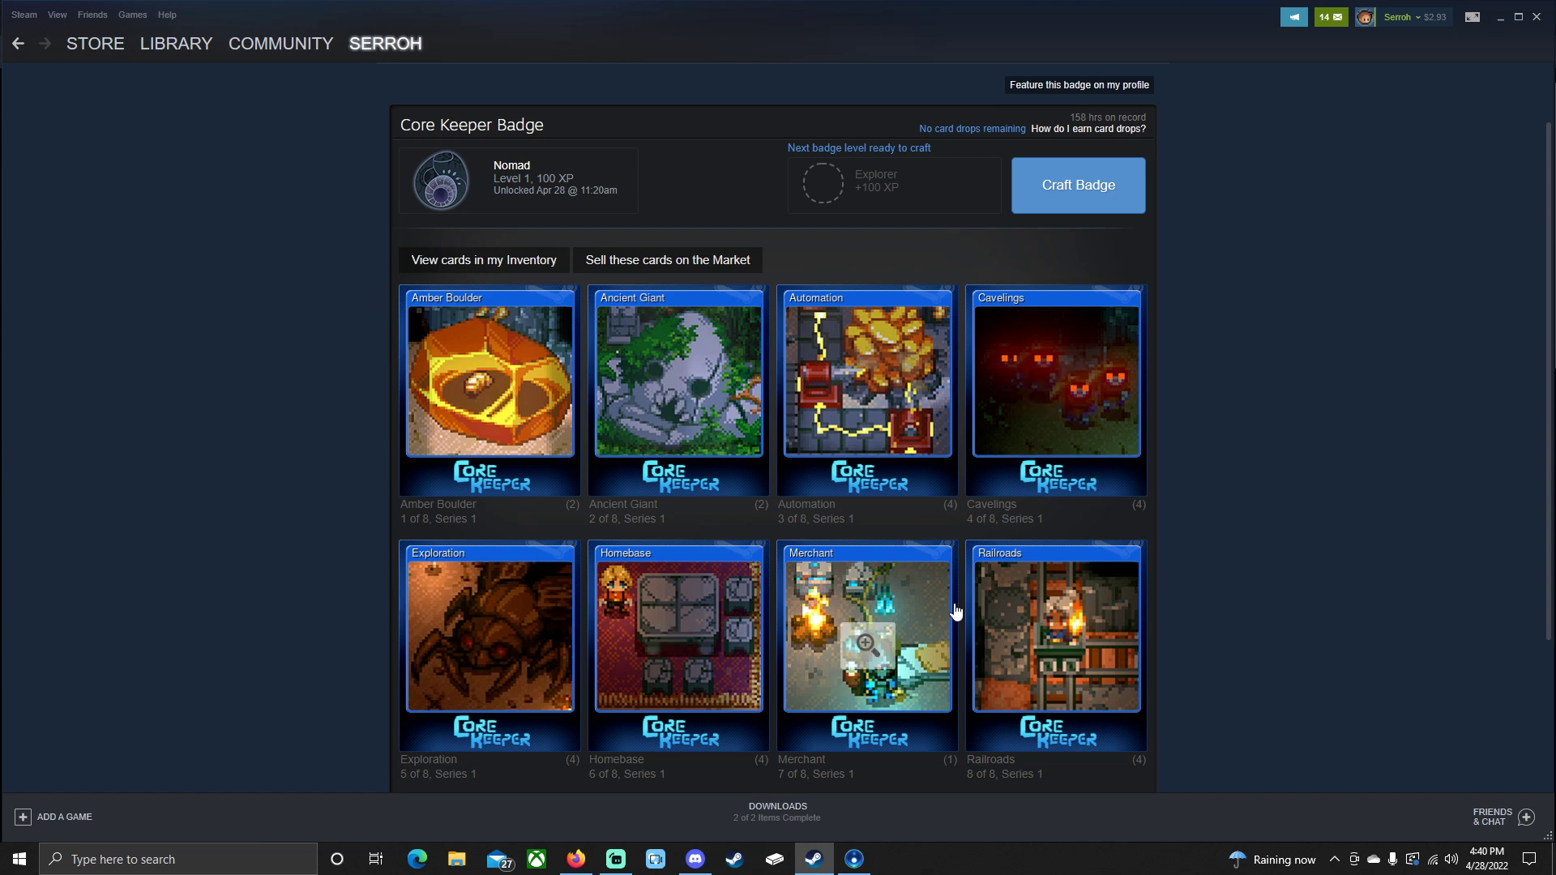
{"action": "scroll", "coordinate": [848, 503], "scroll_direction": "down", "scroll_amount": 1}
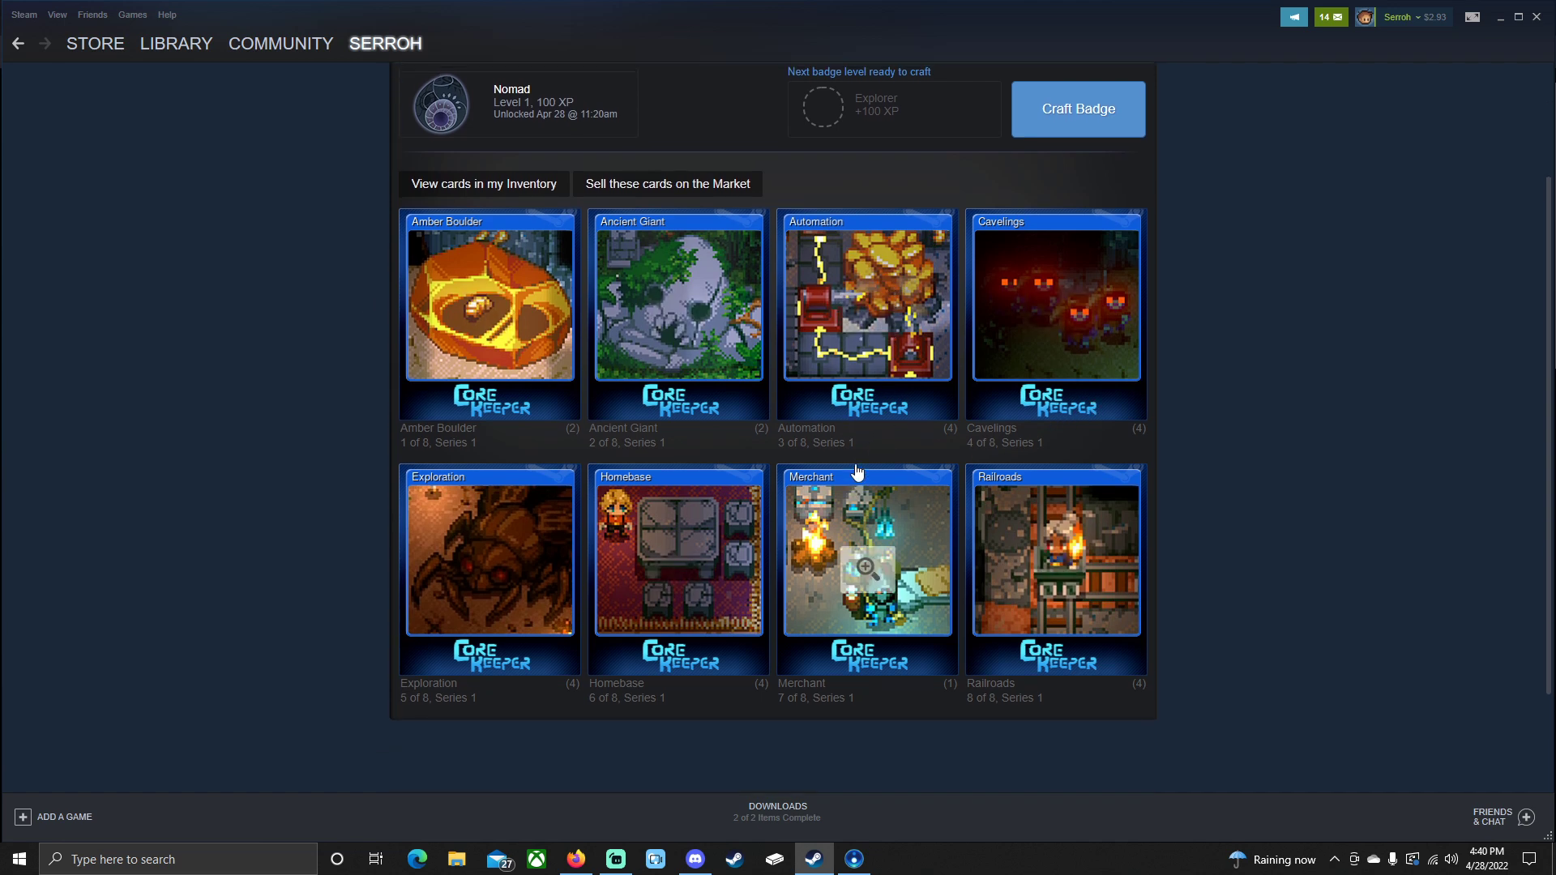
{"action": "scroll", "coordinate": [843, 482], "scroll_direction": "up", "scroll_amount": 1}
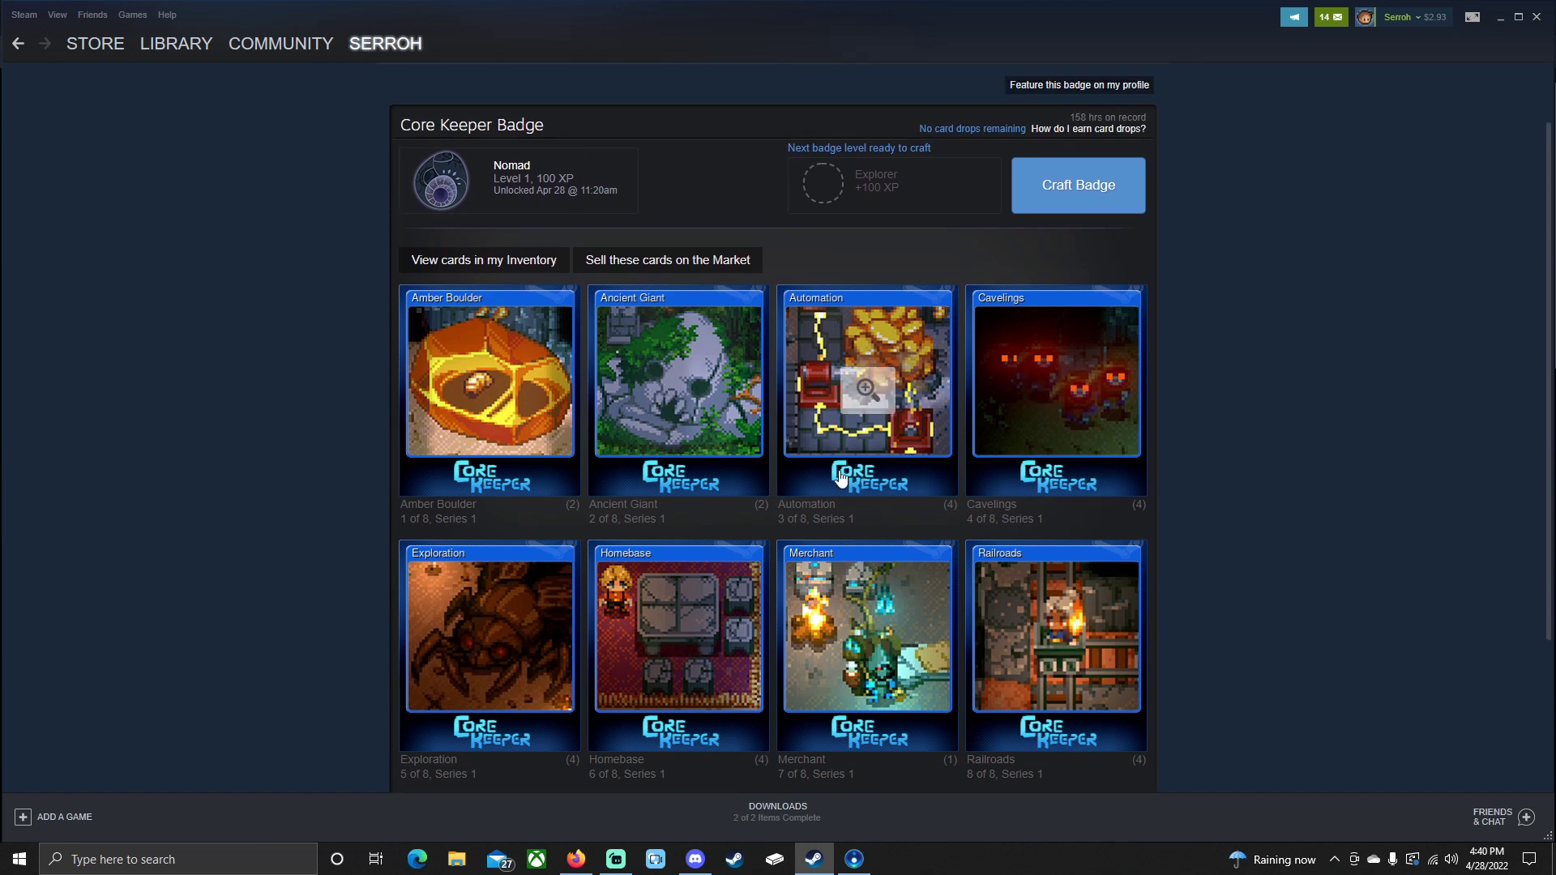
{"action": "left_click", "coordinate": [1096, 130]}
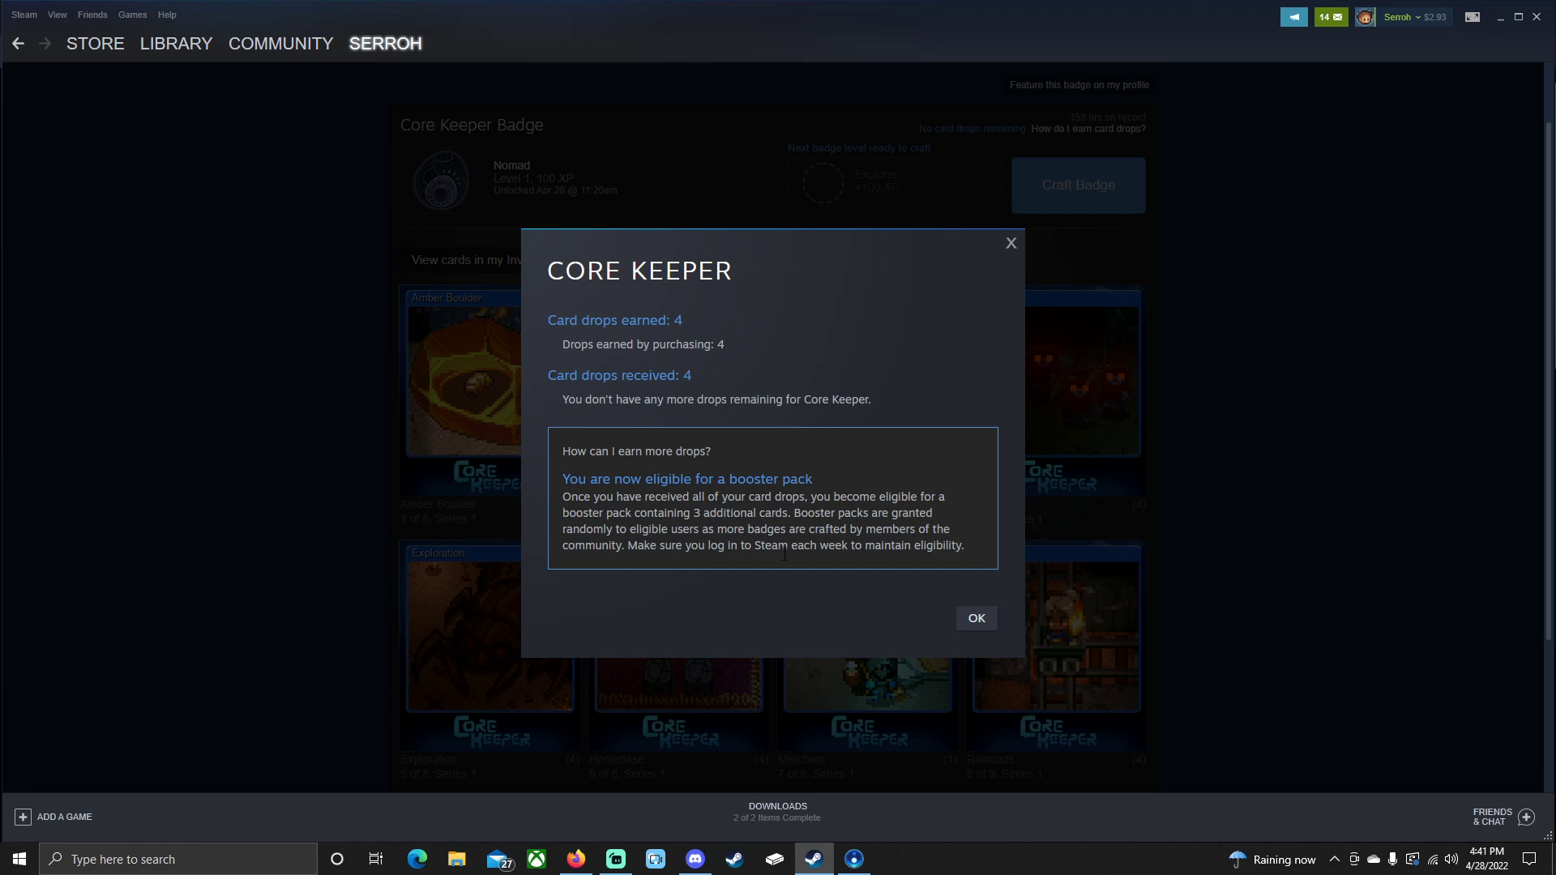
{"action": "left_click", "coordinate": [975, 618]}
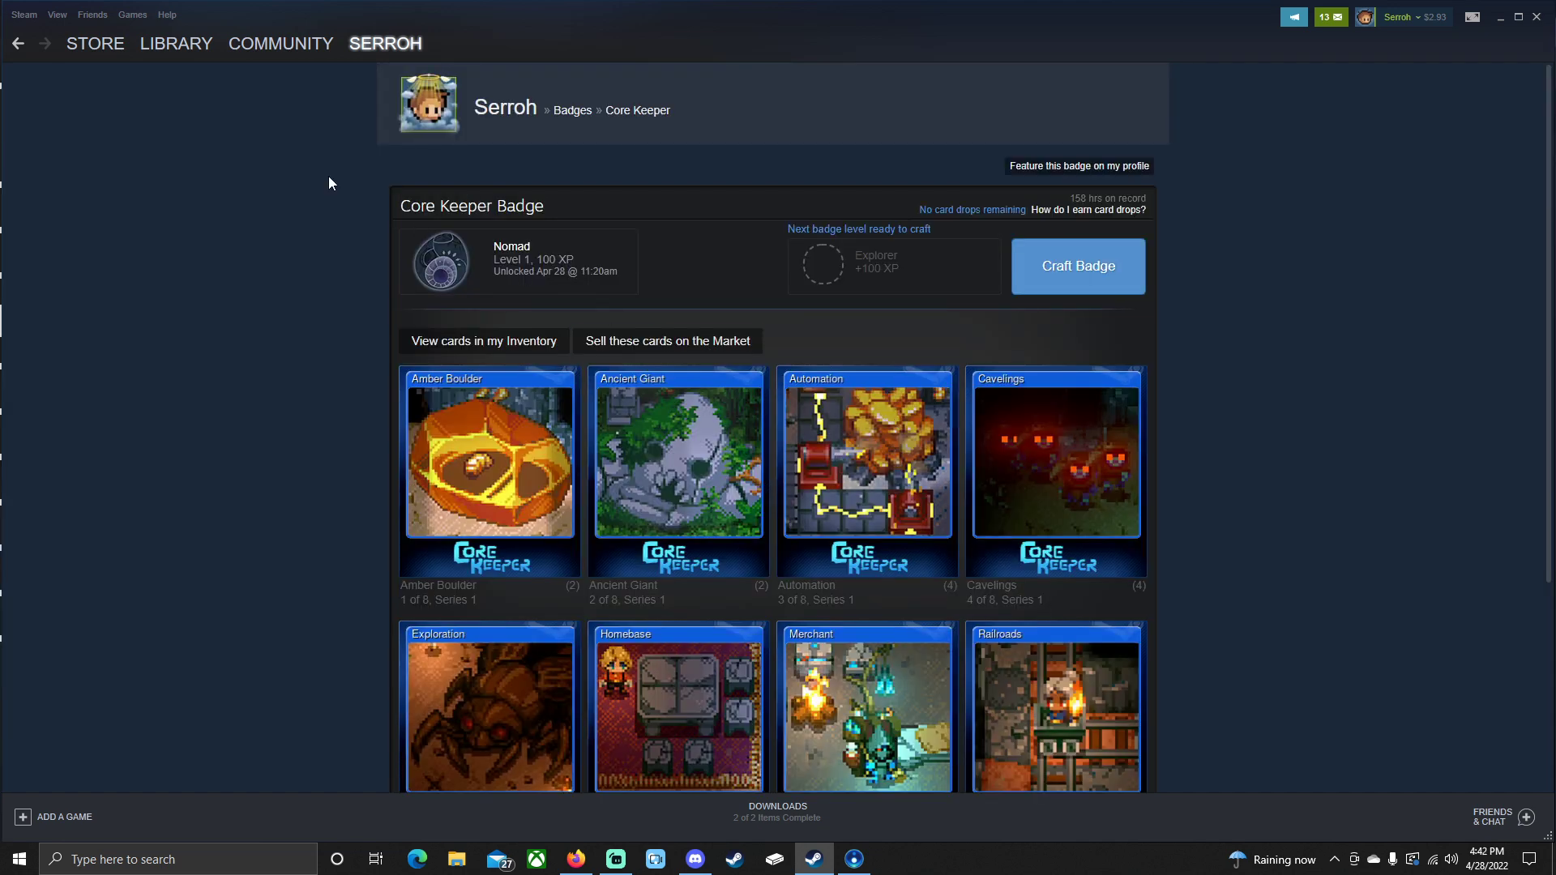
Step: Search the Community Market for "core keeper" and review the prices of the booster pack and trading cards
{"action": "mouse_move", "coordinate": [290, 51]}
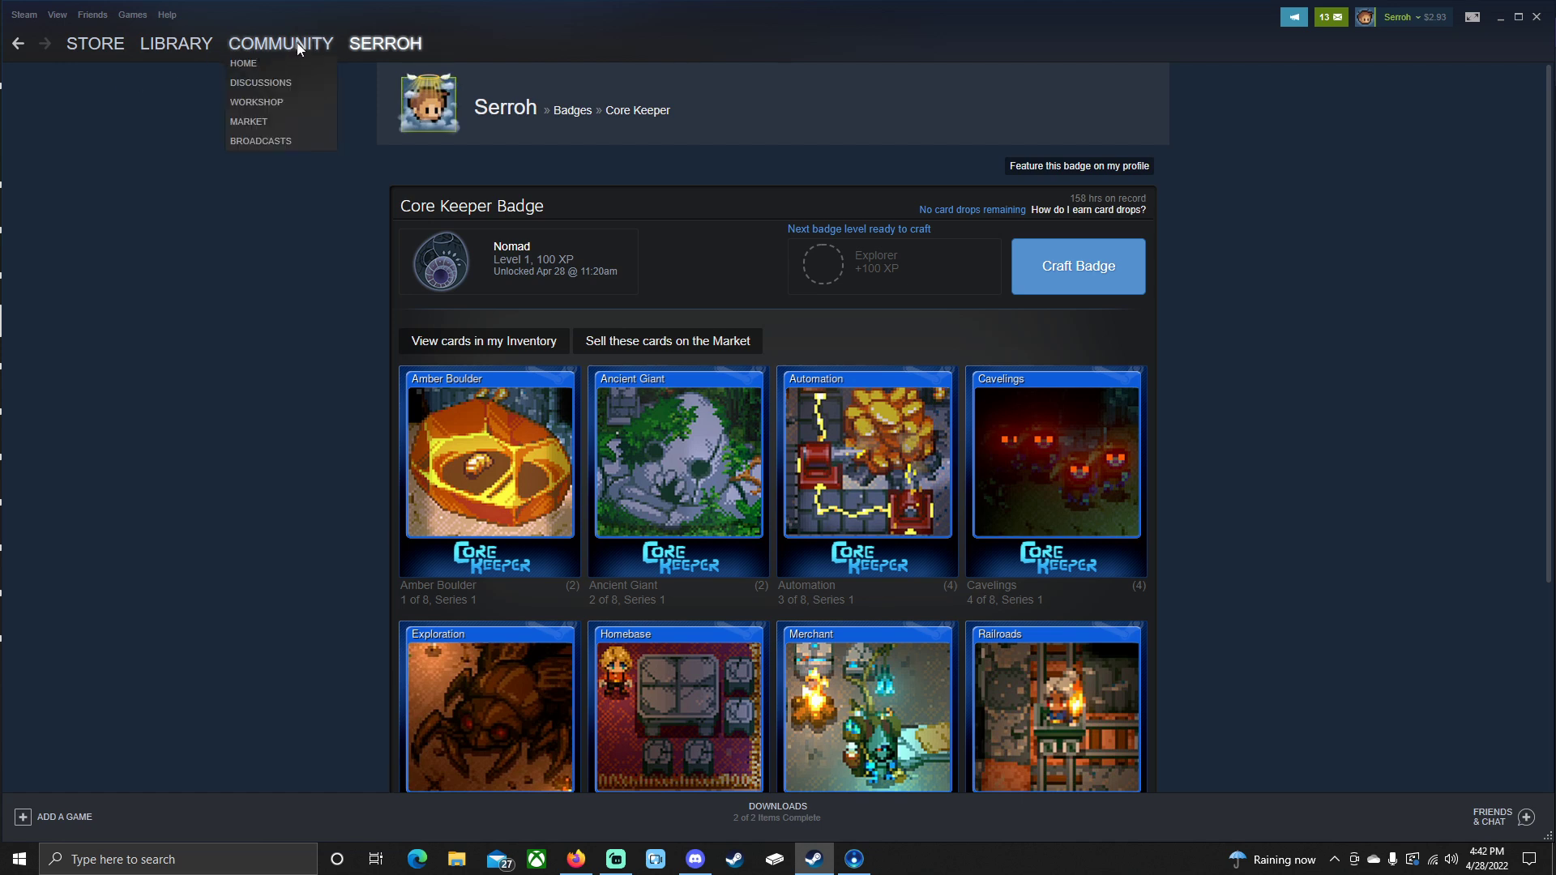
{"action": "left_click", "coordinate": [250, 120]}
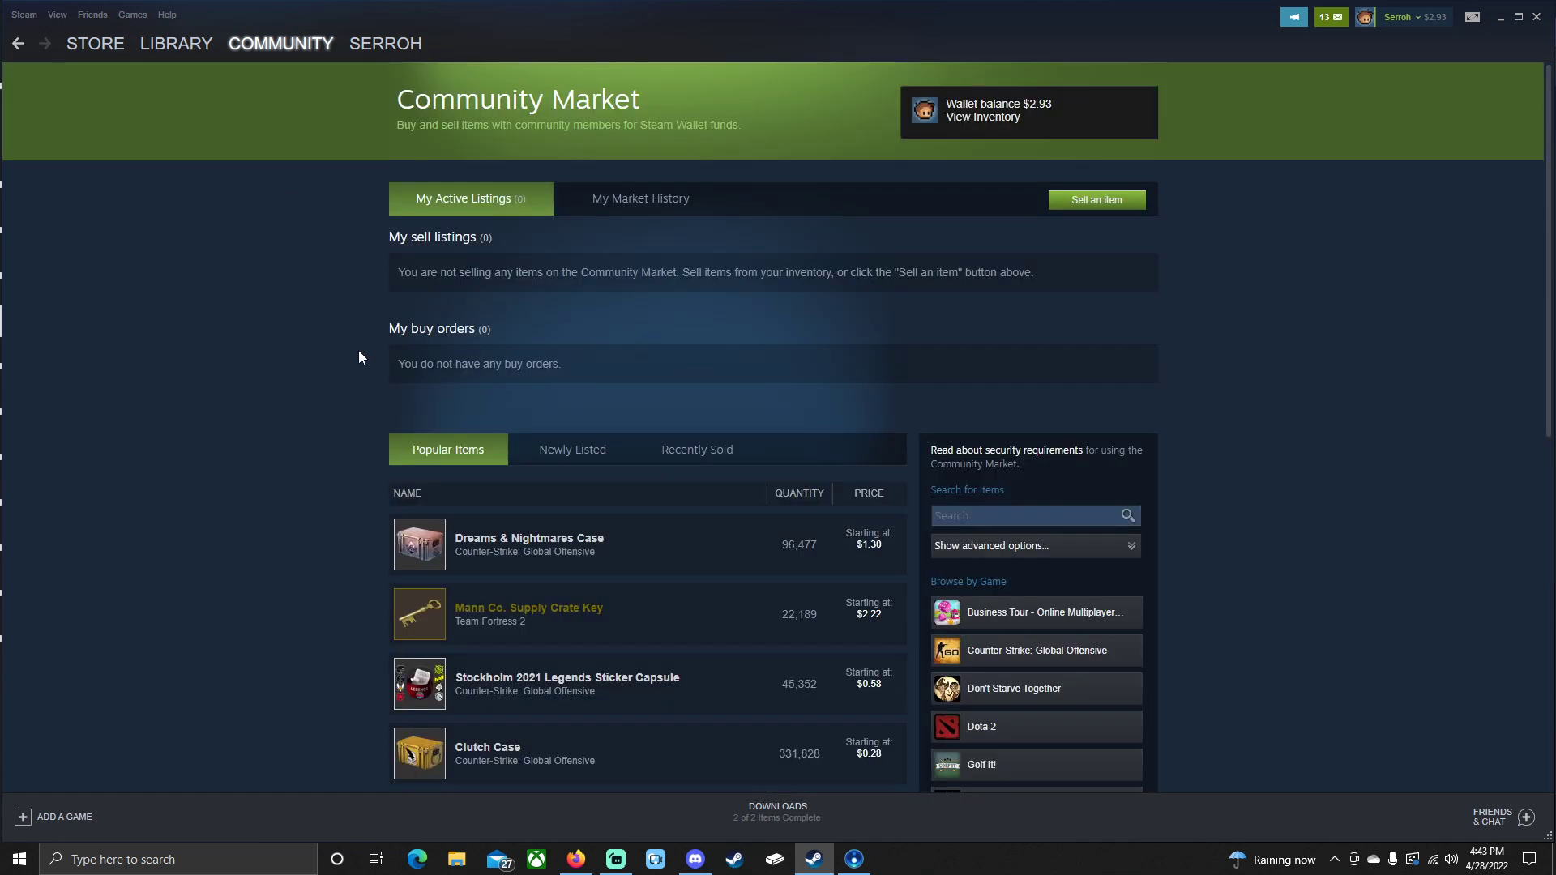
{"action": "left_click", "coordinate": [973, 516]}
{"action": "type", "text": "co"}
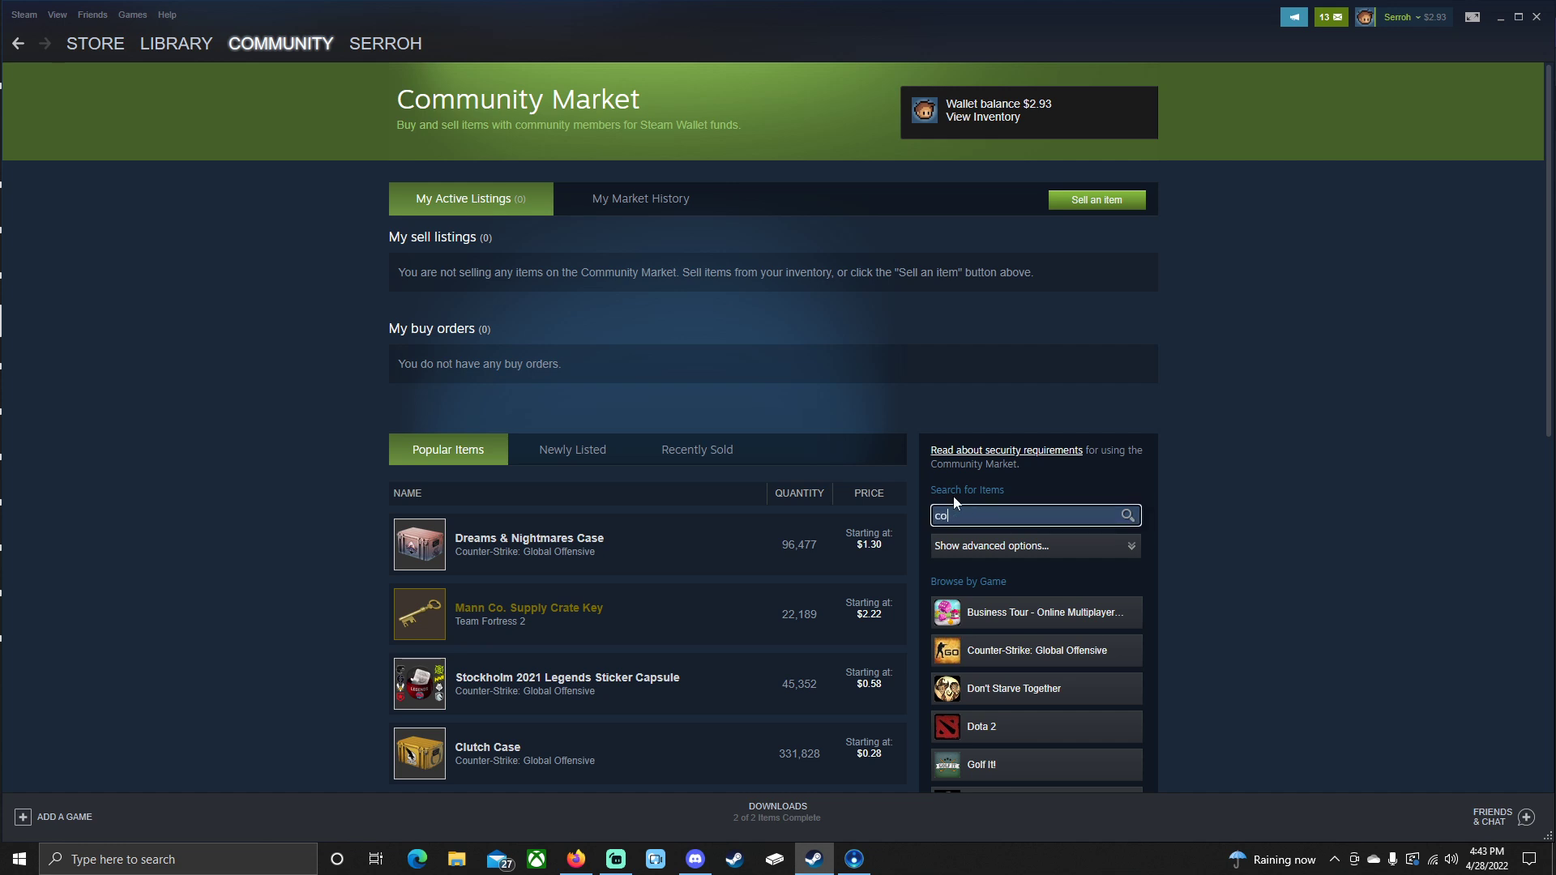
{"action": "type", "text": "re keeper"}
{"action": "key", "text": "Return"}
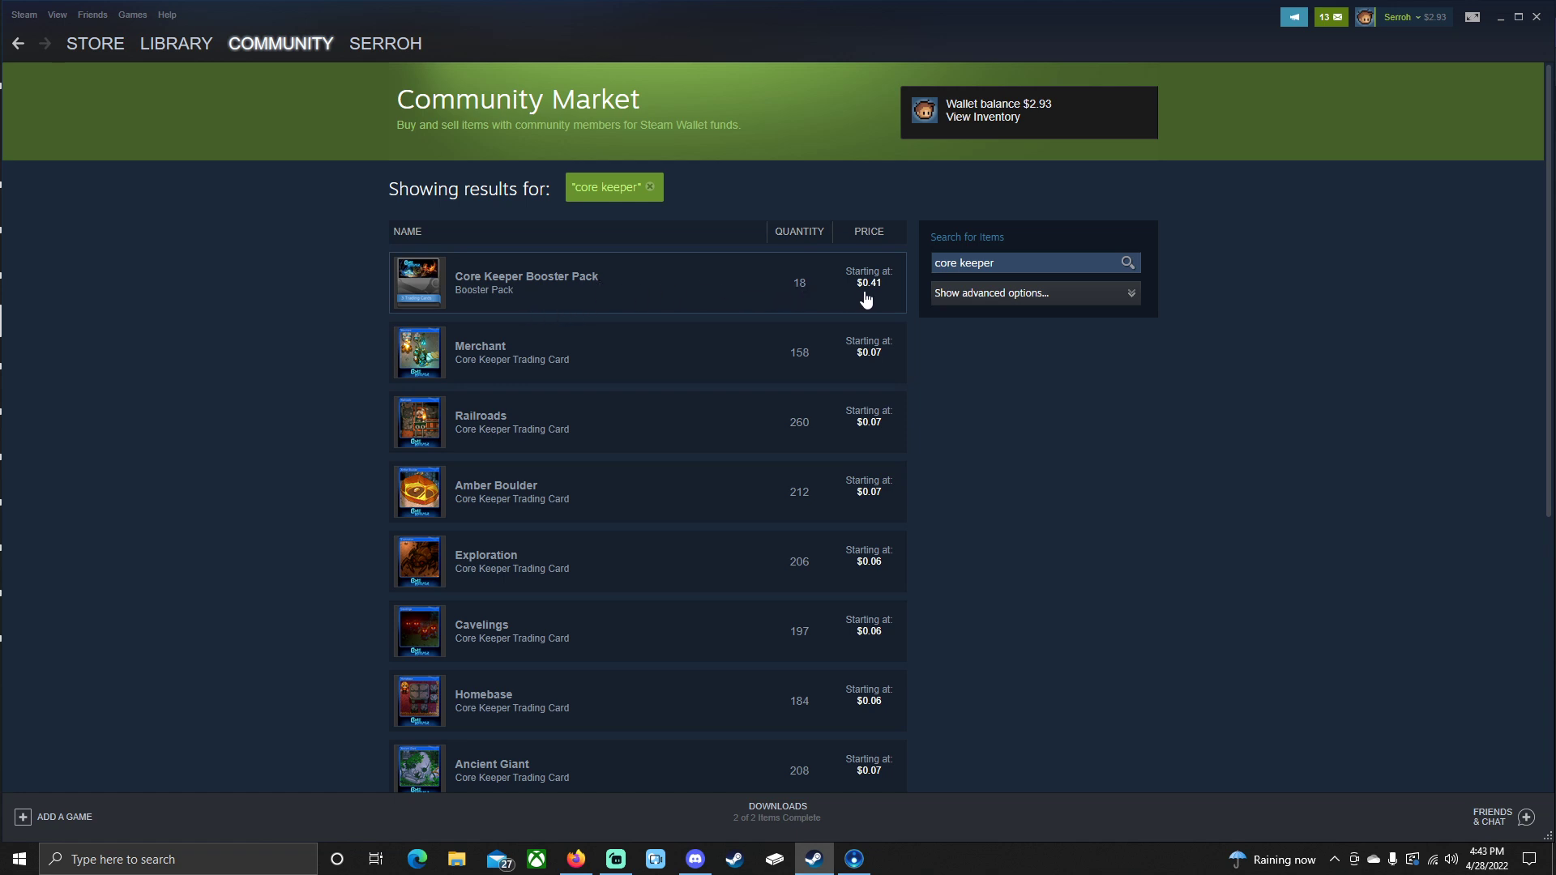
{"action": "scroll", "coordinate": [861, 299], "scroll_direction": "down", "scroll_amount": 4}
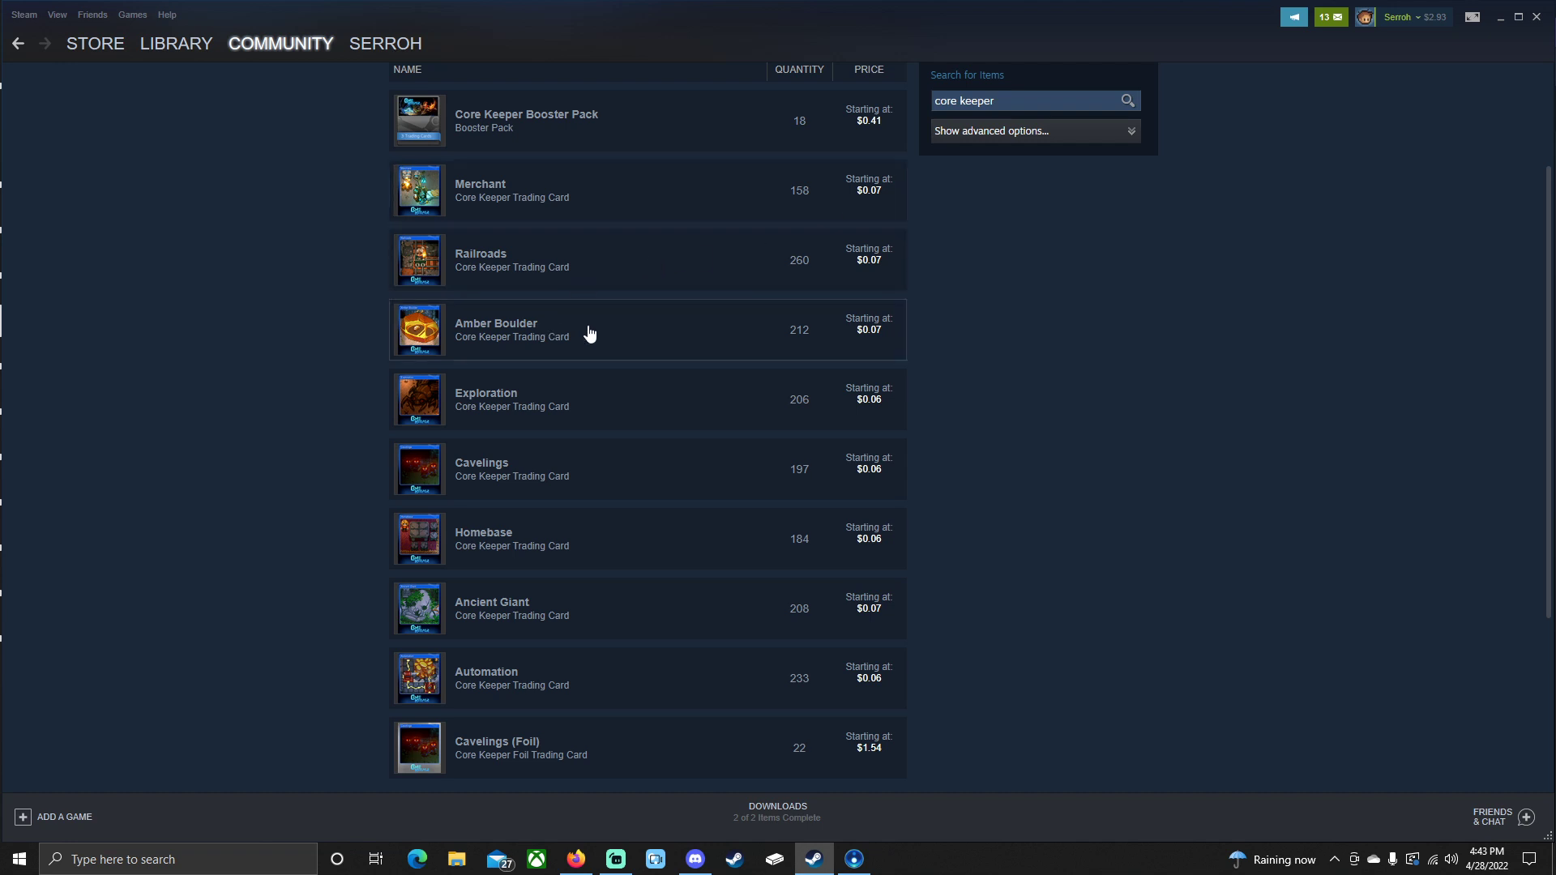
{"action": "scroll", "coordinate": [770, 437], "scroll_direction": "down", "scroll_amount": 2}
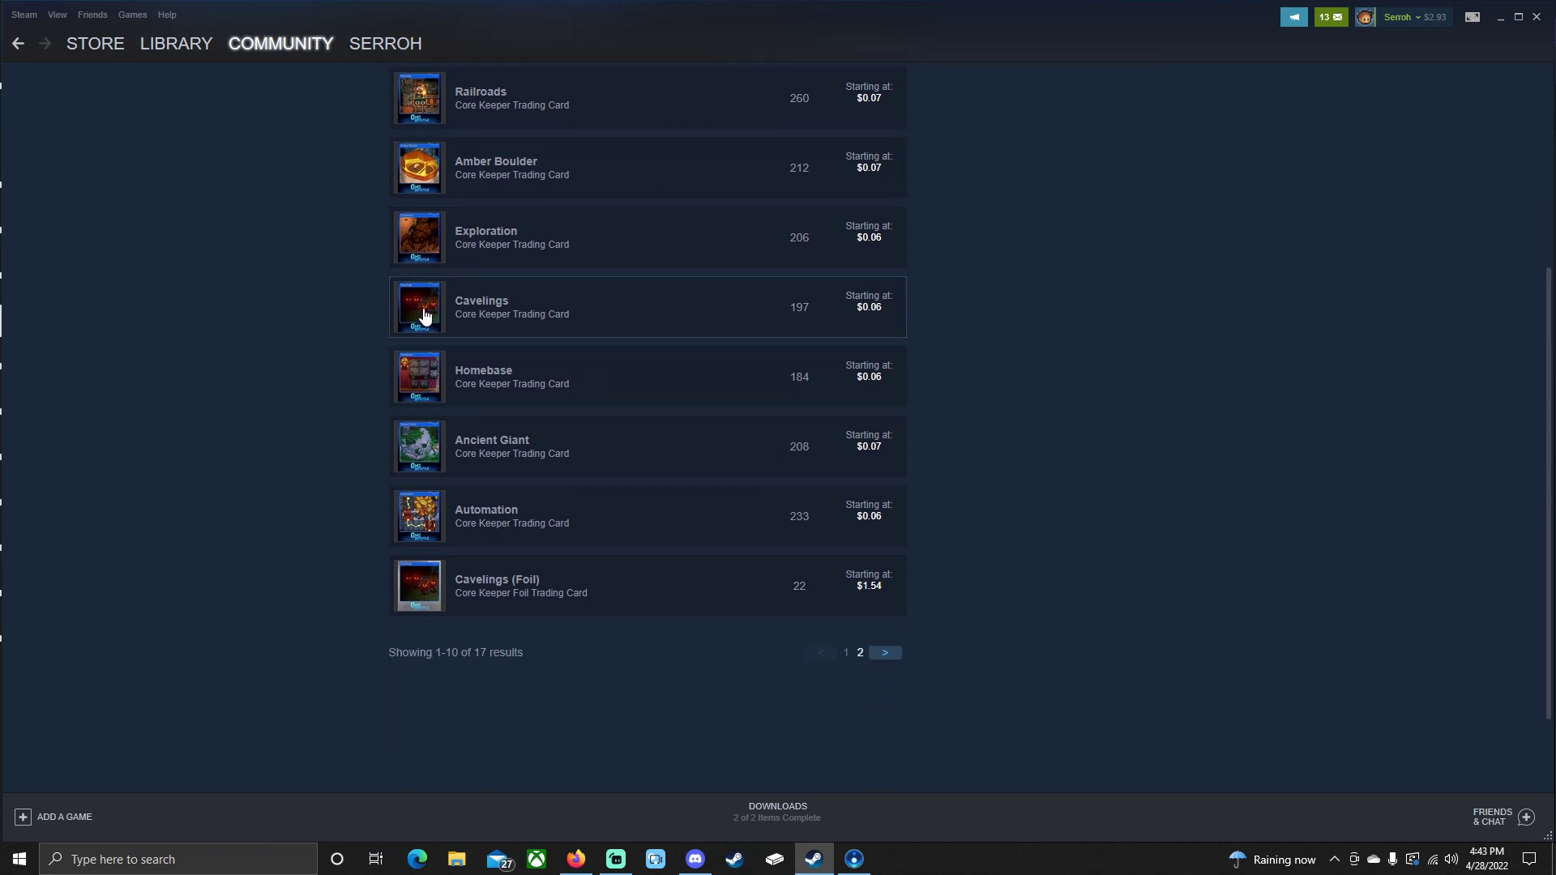
{"action": "scroll", "coordinate": [426, 303], "scroll_direction": "up", "scroll_amount": 1}
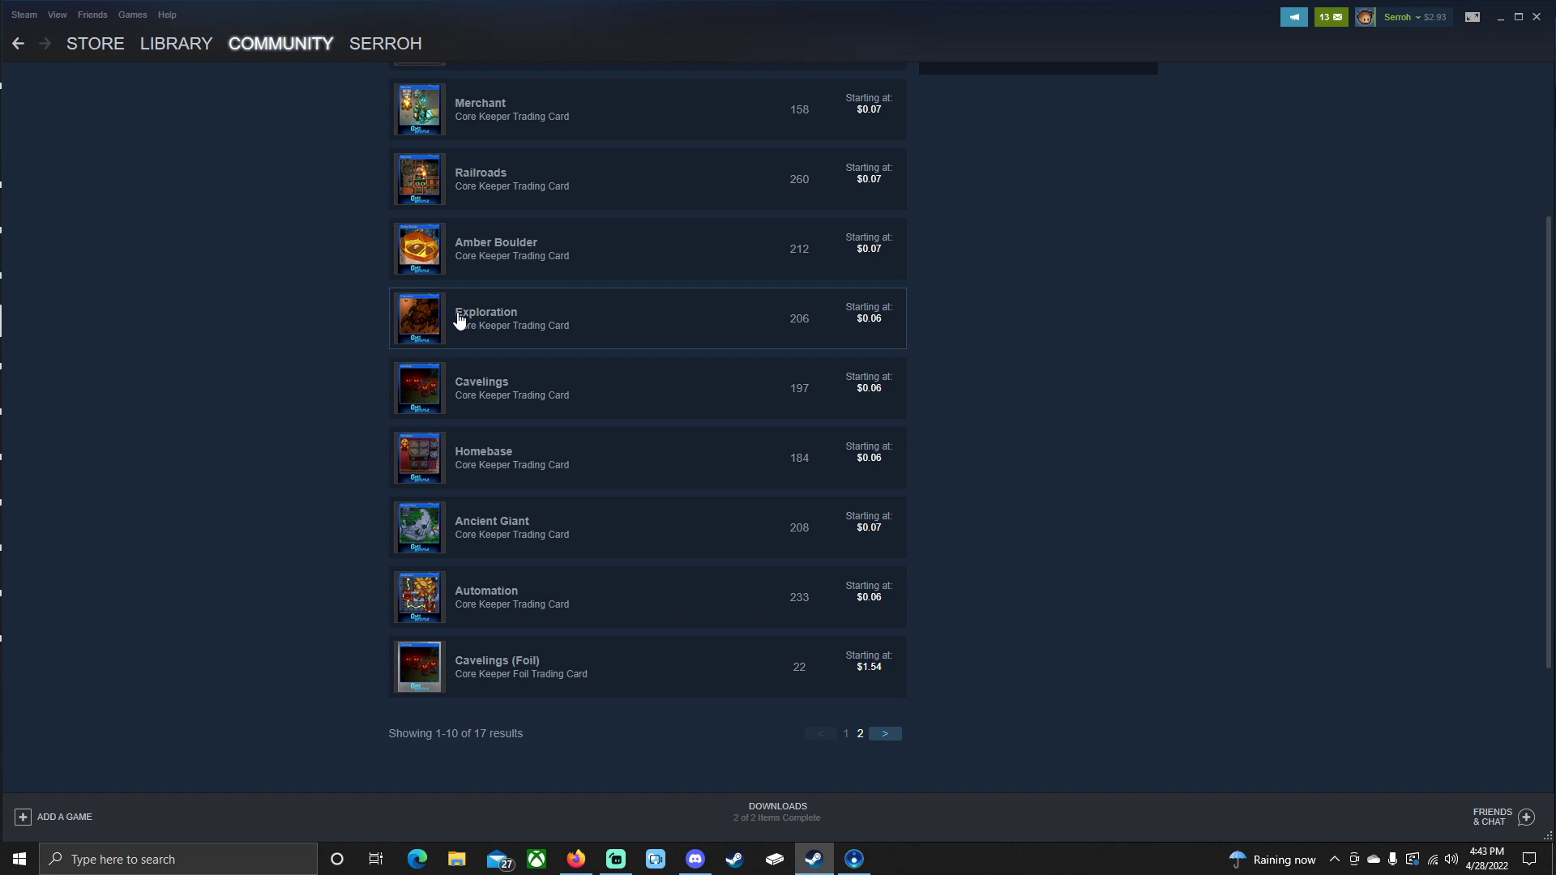
{"action": "scroll", "coordinate": [823, 381], "scroll_direction": "up", "scroll_amount": 3}
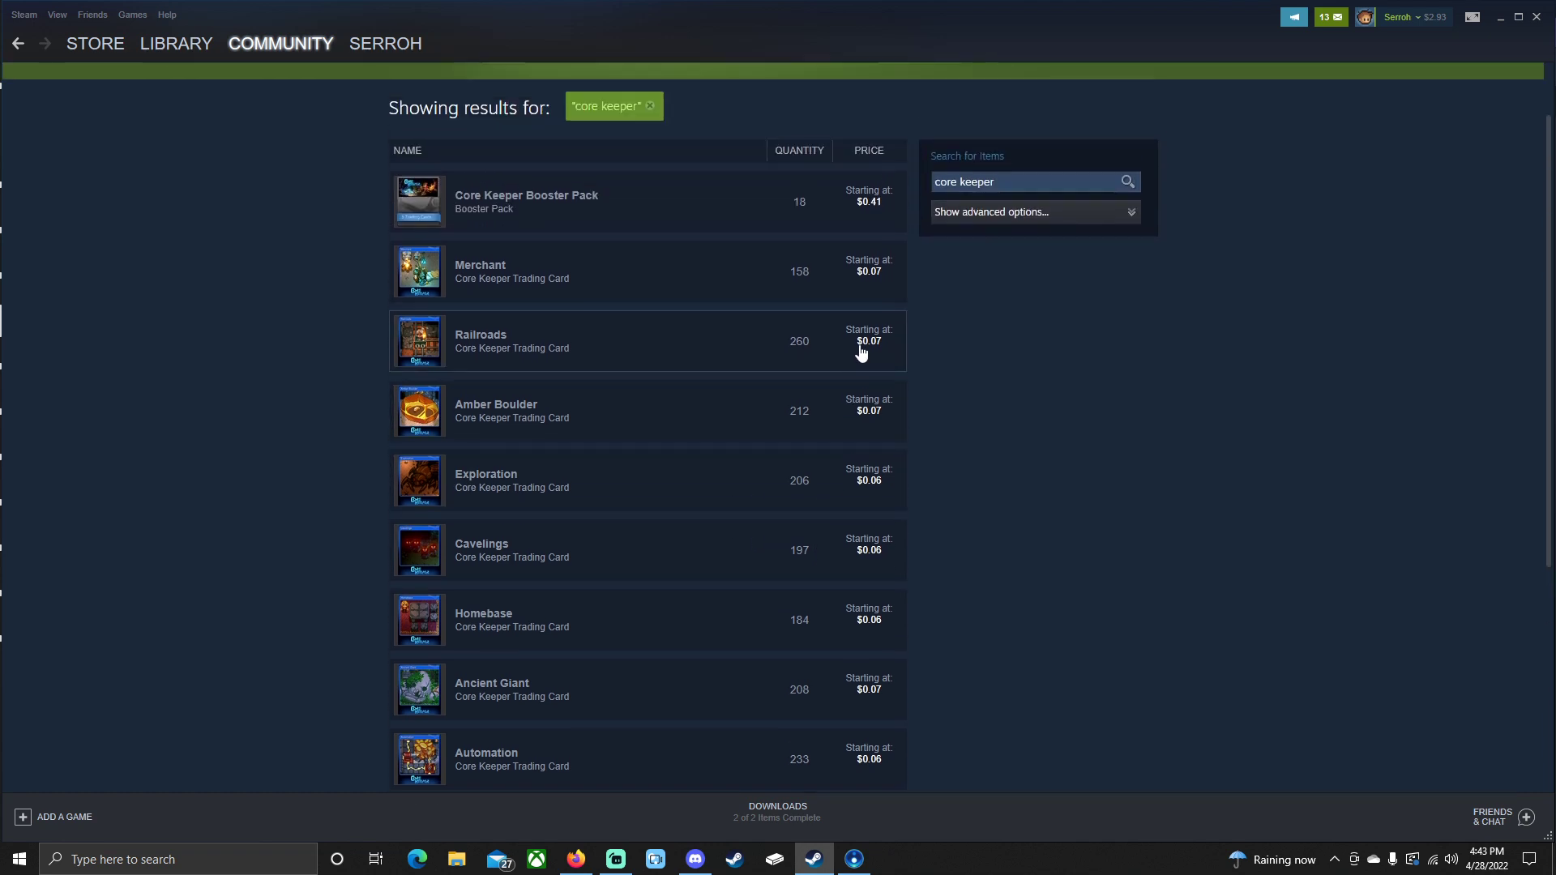
{"action": "scroll", "coordinate": [865, 350], "scroll_direction": "up", "scroll_amount": 1}
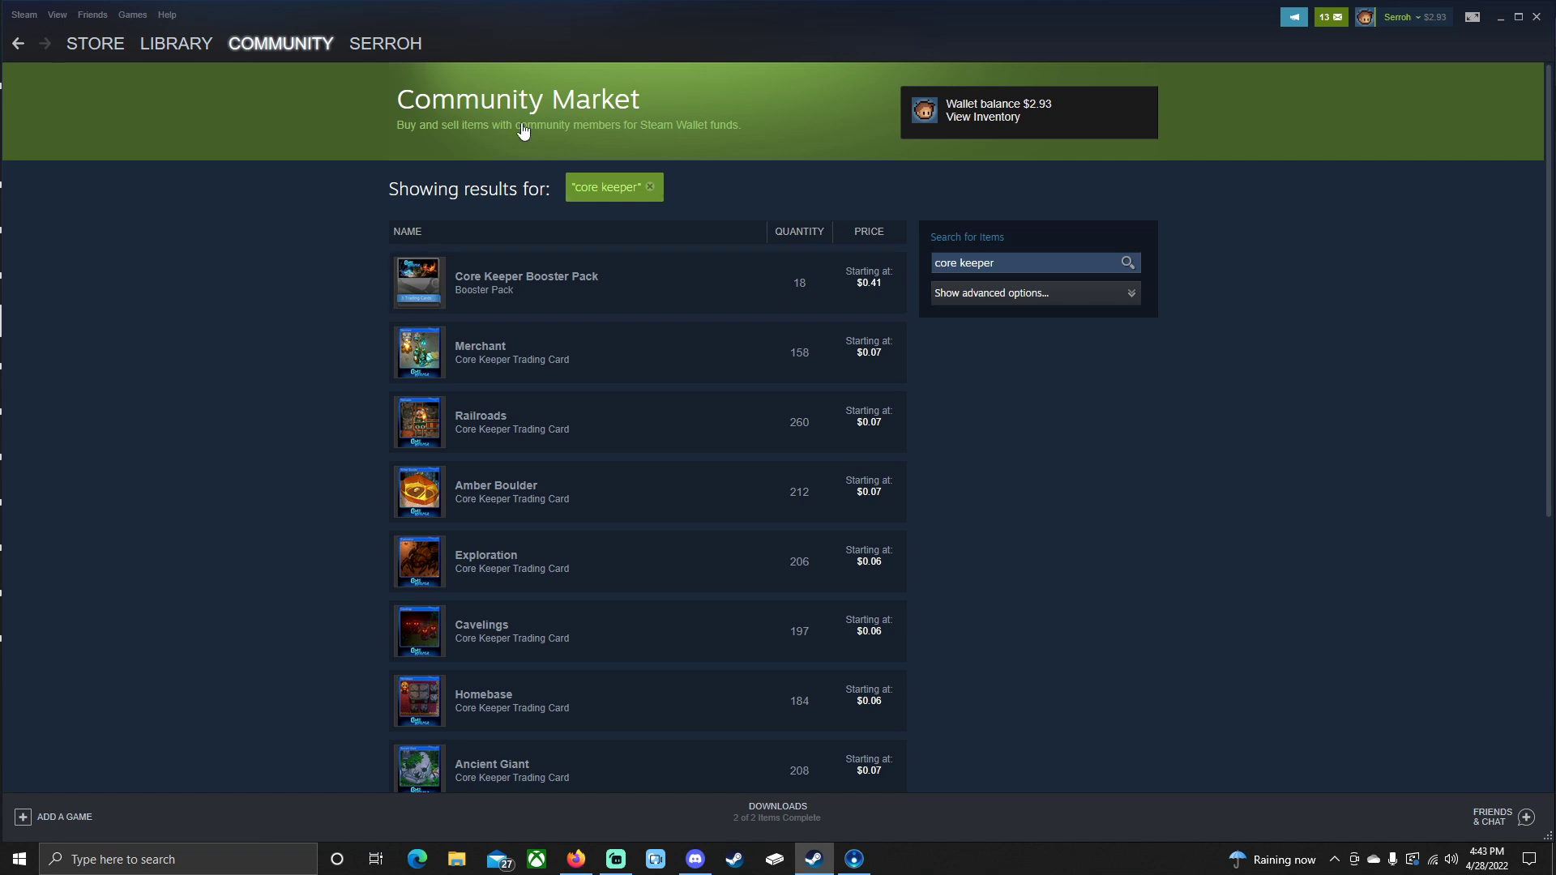
Step: Craft the next level of the regular Core Keeper badge from the profile's badges and review the rewards
{"action": "mouse_move", "coordinate": [402, 57]}
{"action": "left_click", "coordinate": [375, 143]}
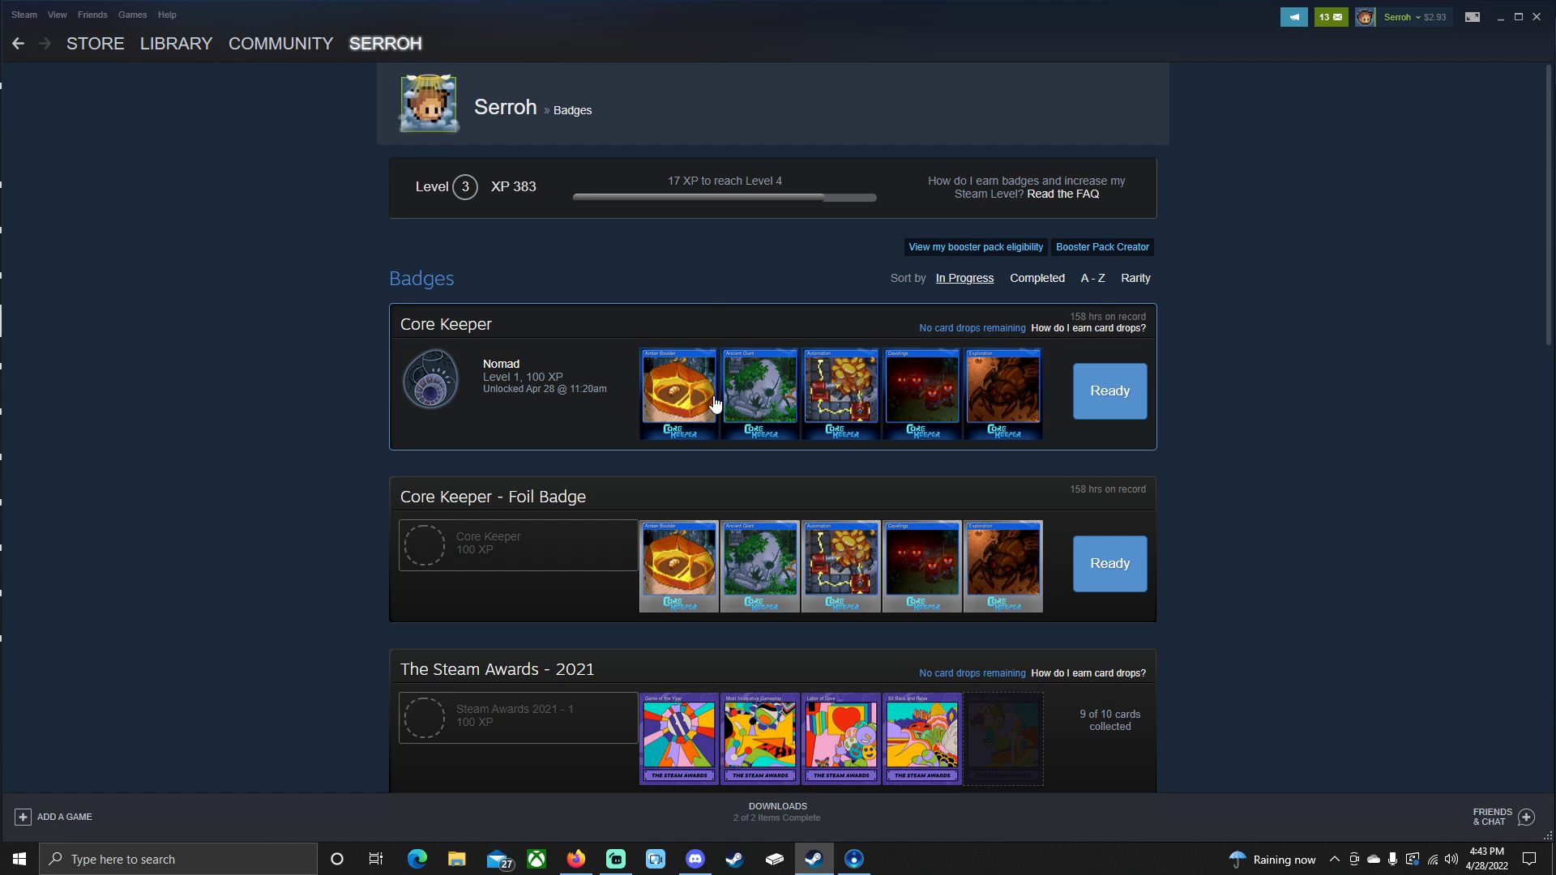
{"action": "scroll", "coordinate": [1038, 321], "scroll_direction": "down", "scroll_amount": 1}
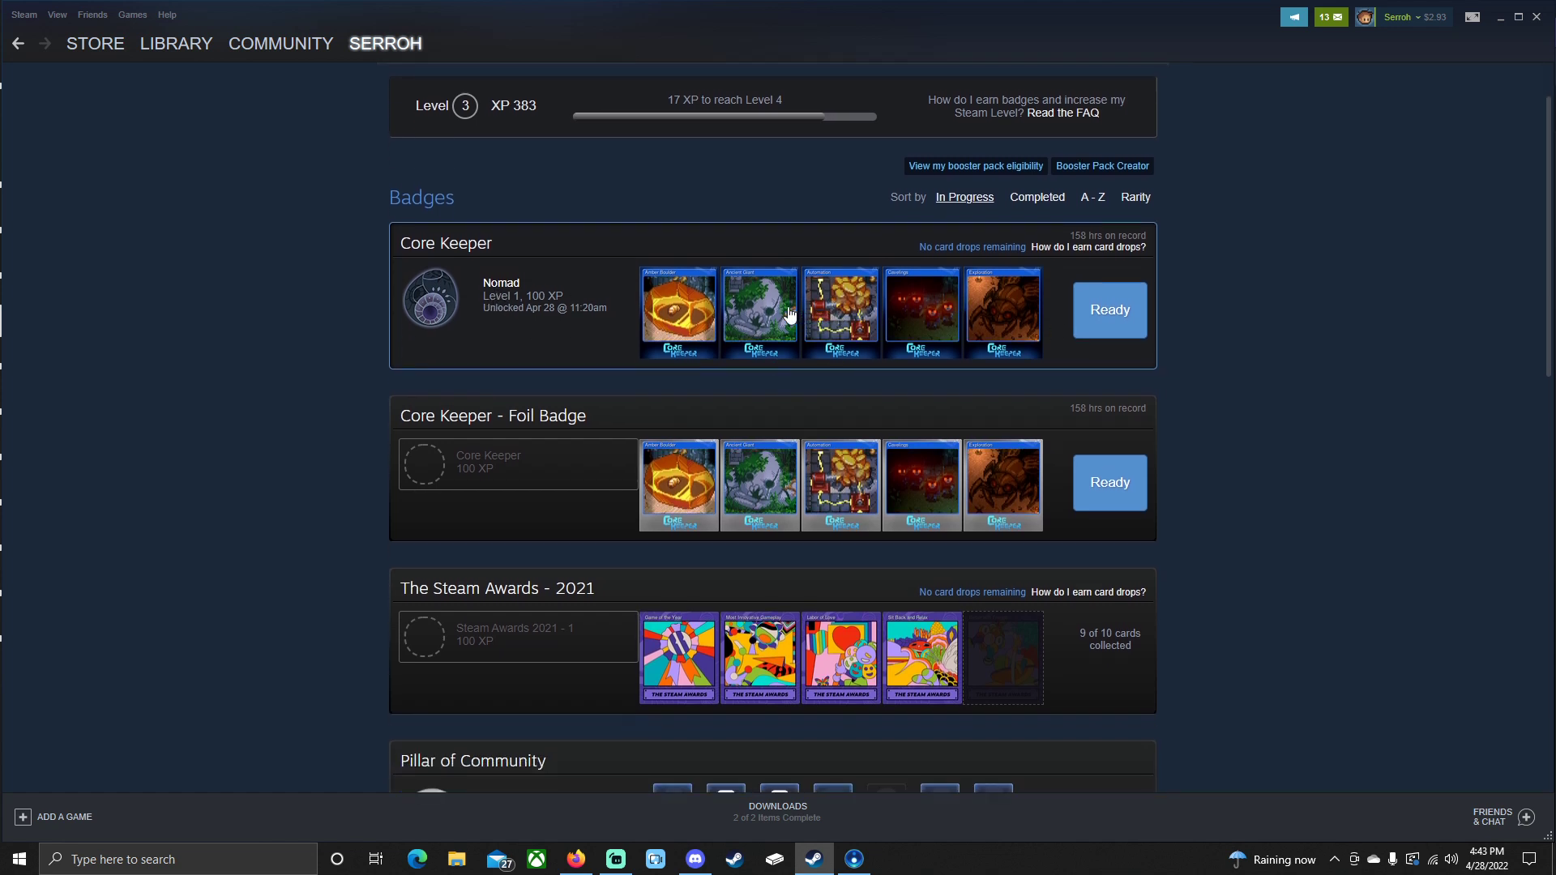
{"action": "left_click", "coordinate": [1109, 312]}
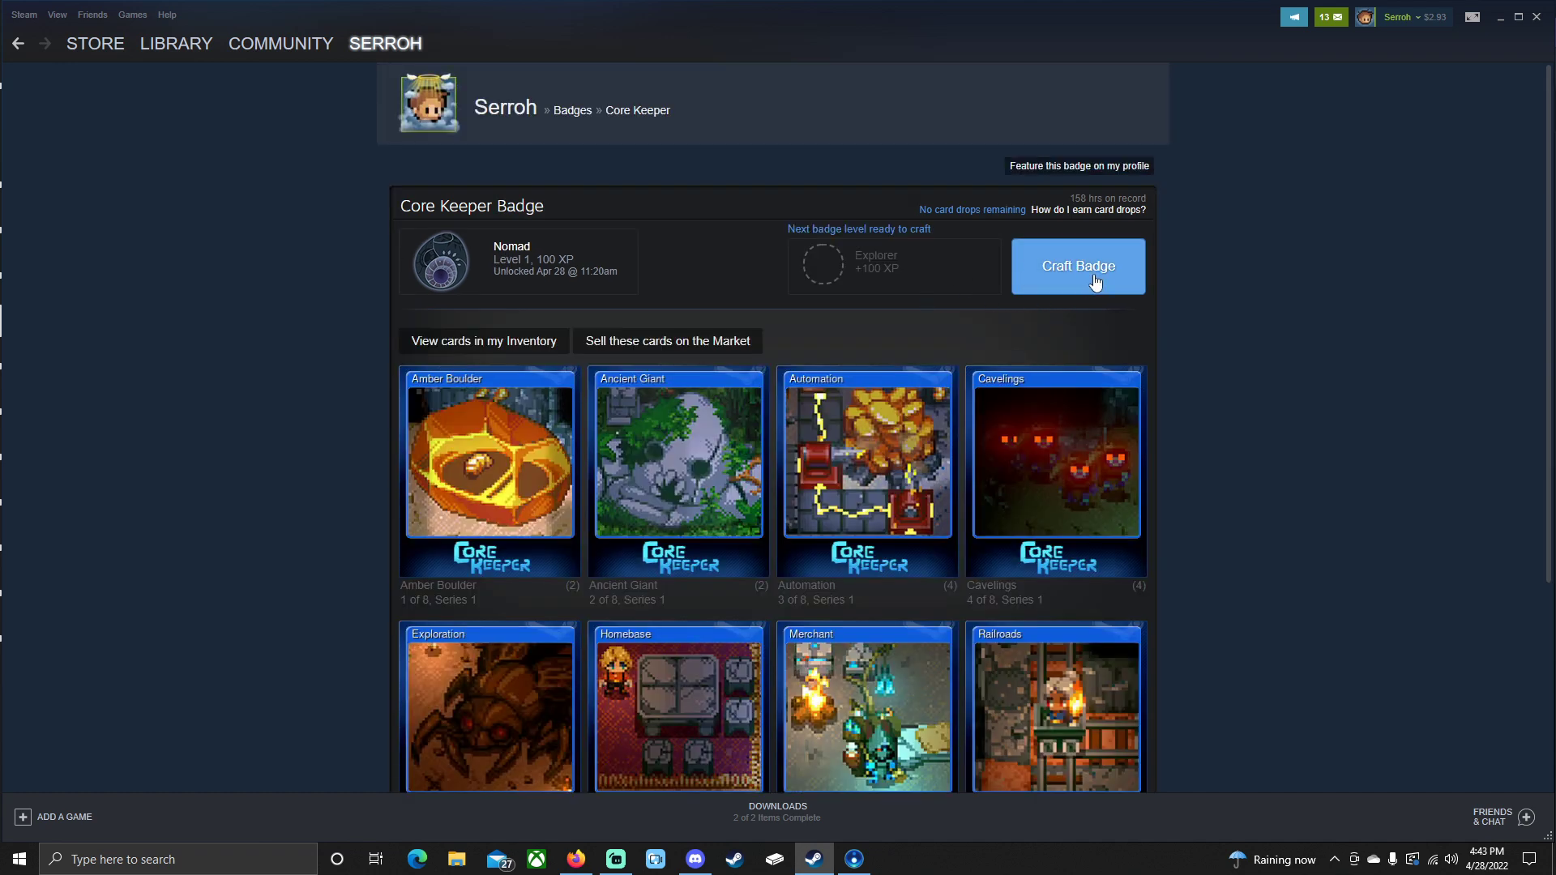
{"action": "left_click", "coordinate": [1095, 281]}
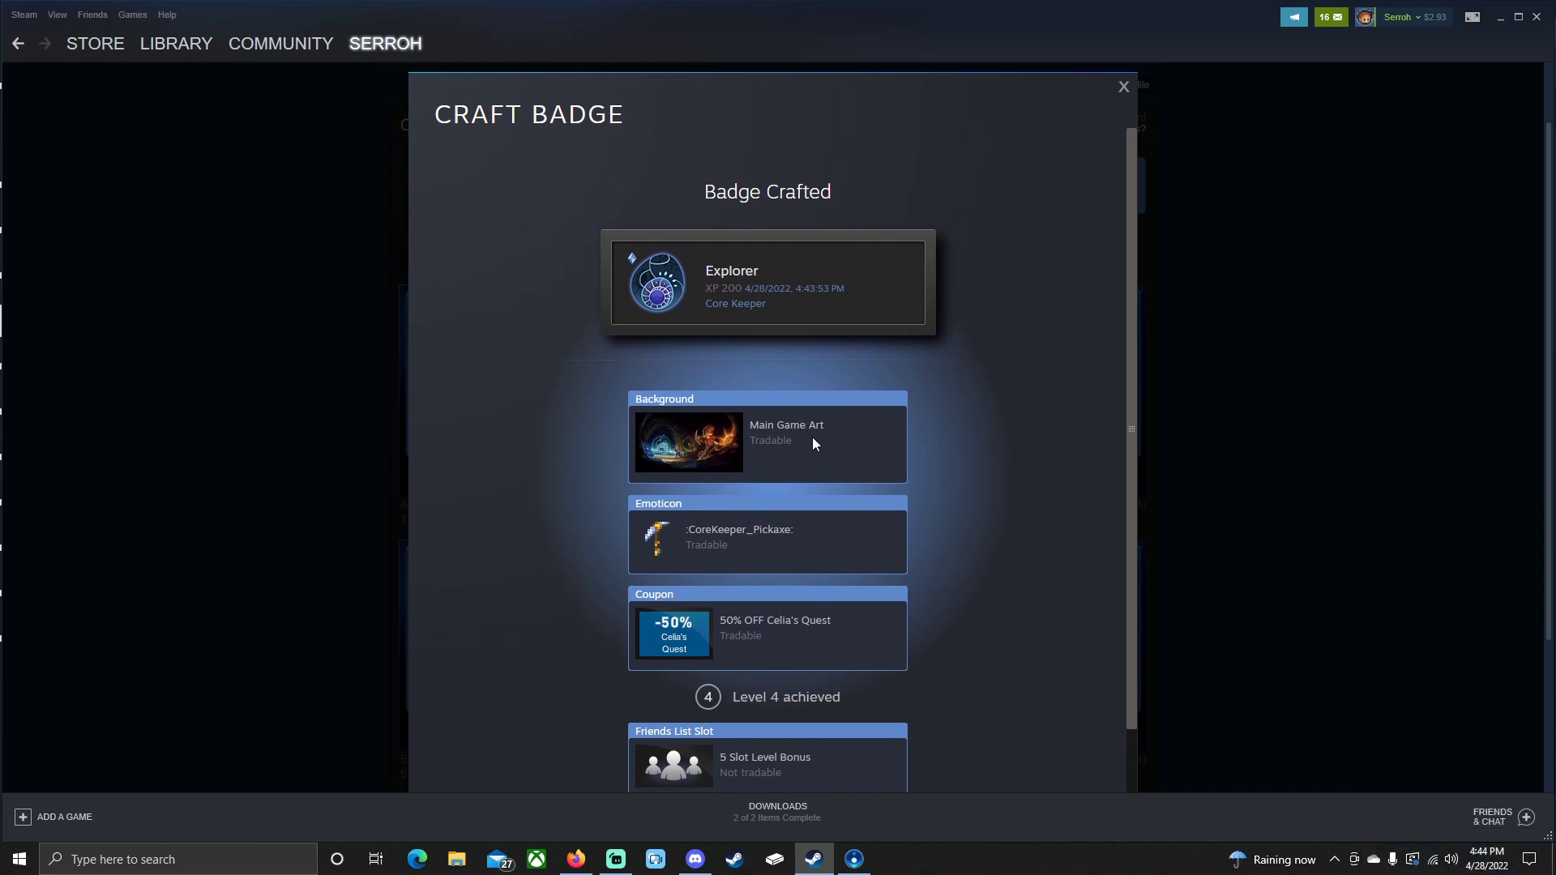
{"action": "scroll", "coordinate": [805, 449], "scroll_direction": "down", "scroll_amount": 1}
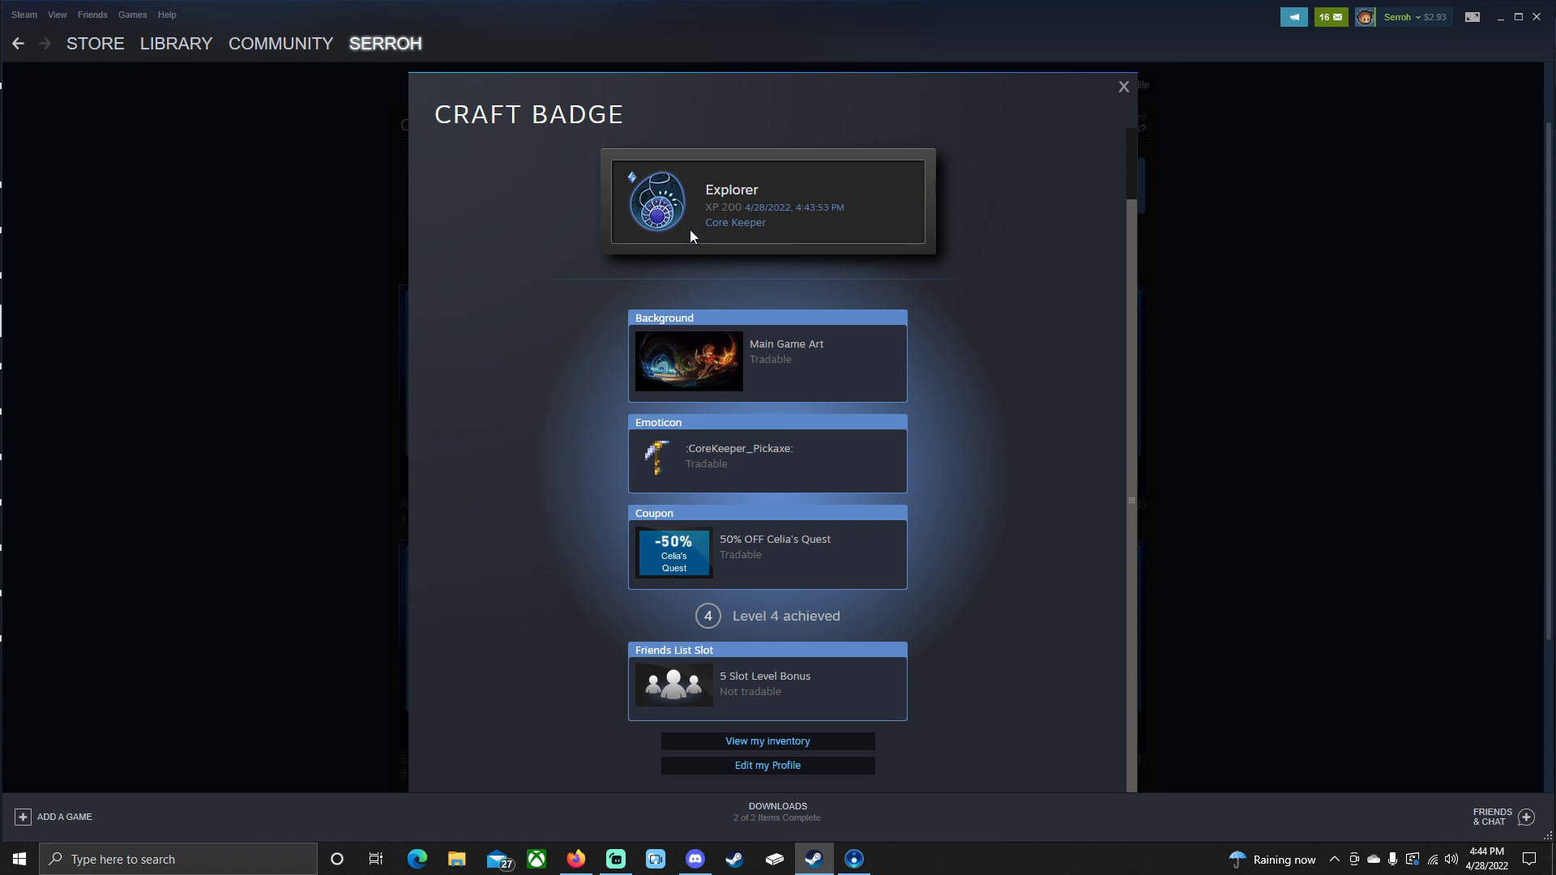
{"action": "left_click", "coordinate": [1123, 87]}
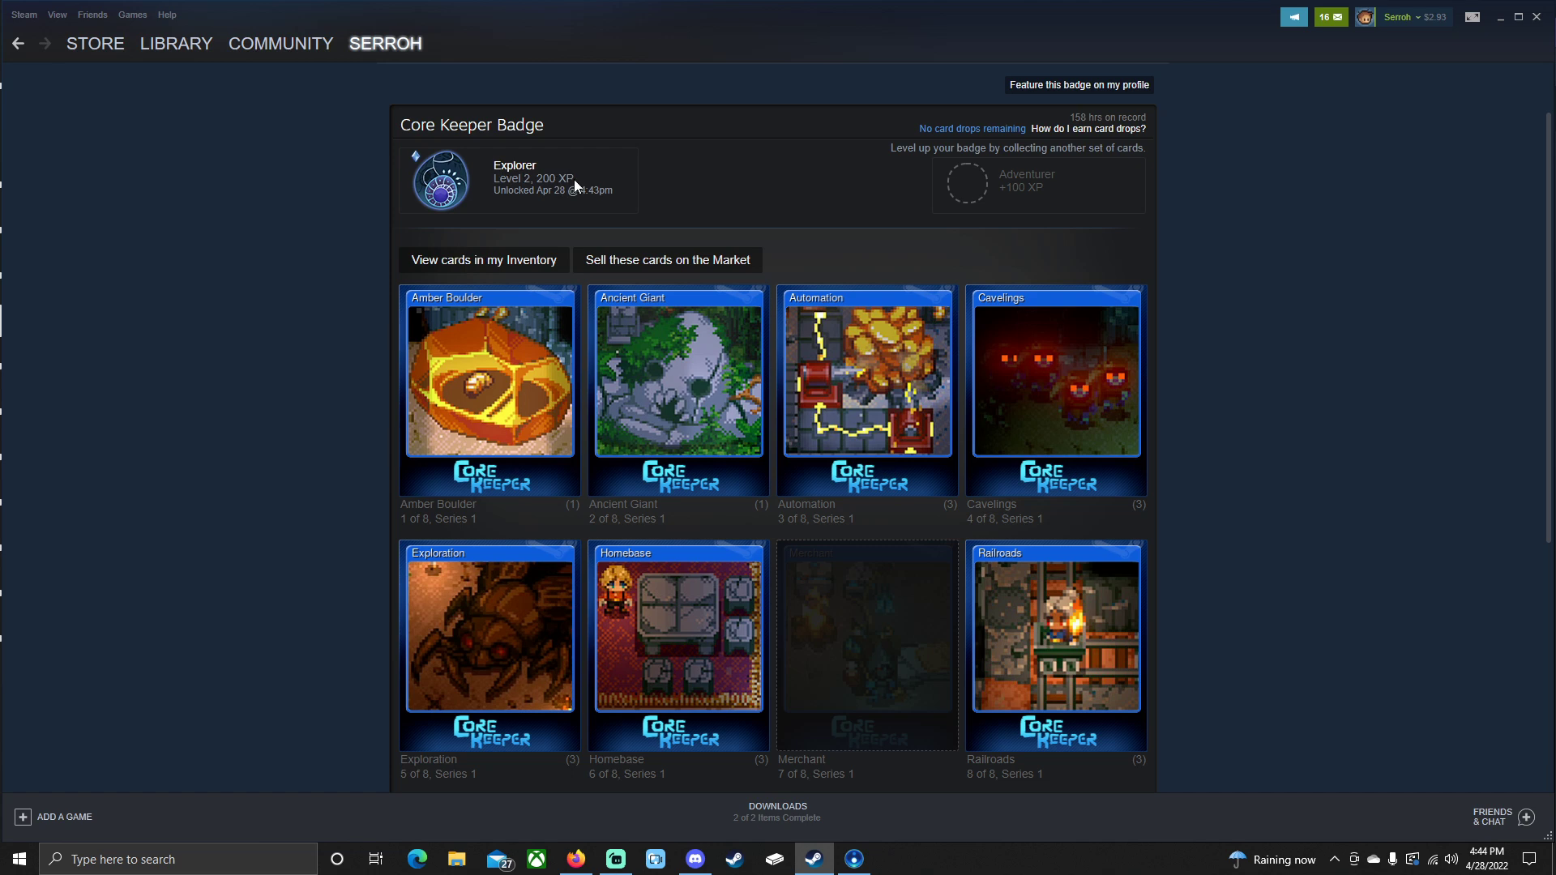
Step: Inspect the missing Merchant card and view its buy and sell offers on the Community Market
{"action": "left_click", "coordinate": [860, 645]}
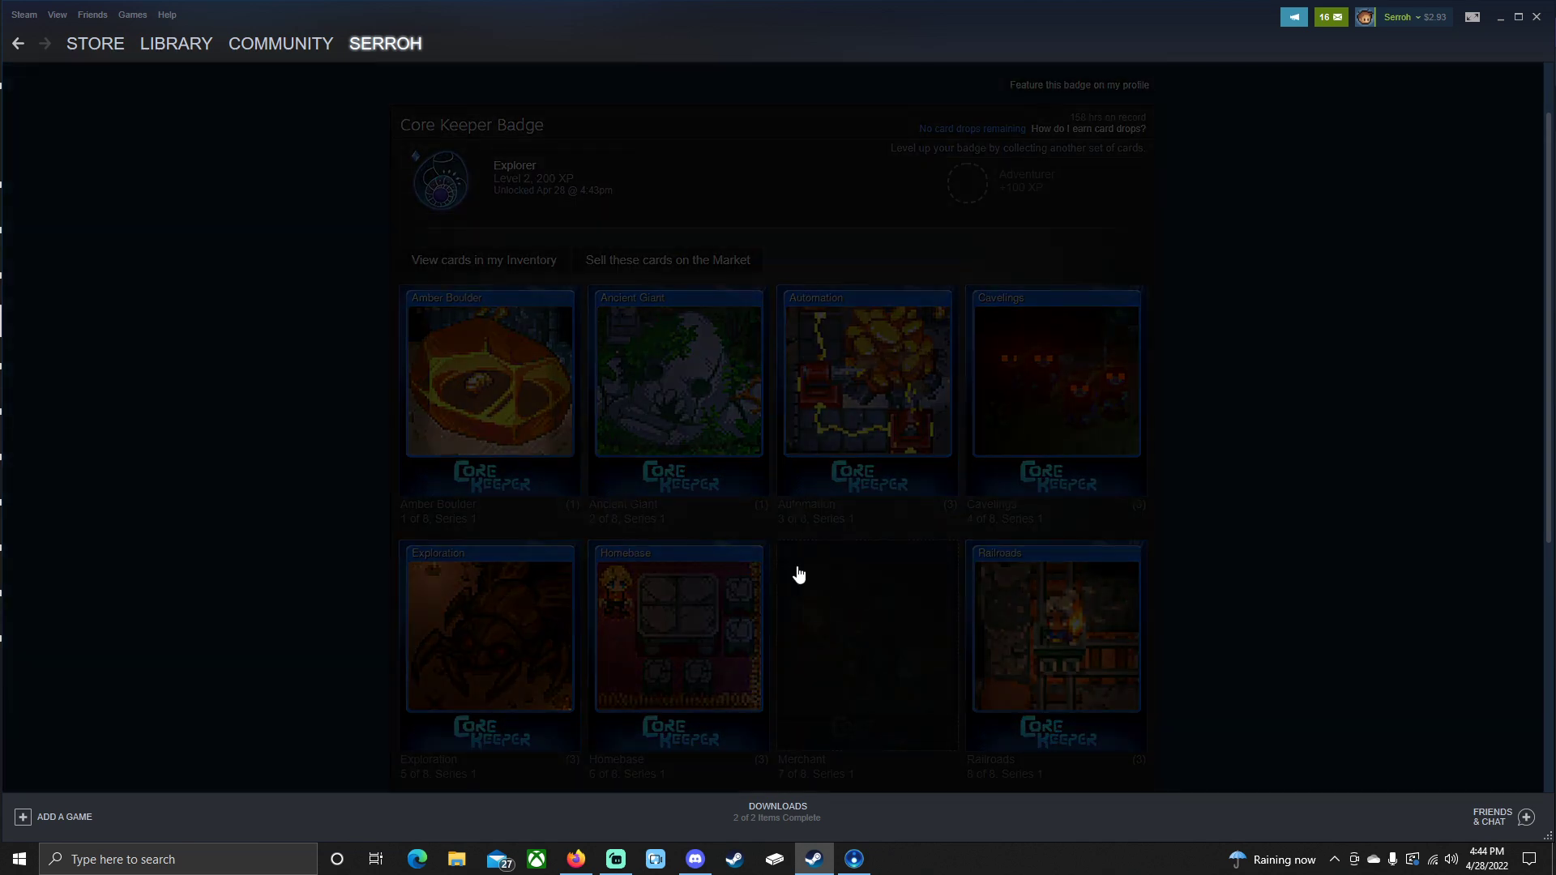
{"action": "left_click", "coordinate": [1441, 366]}
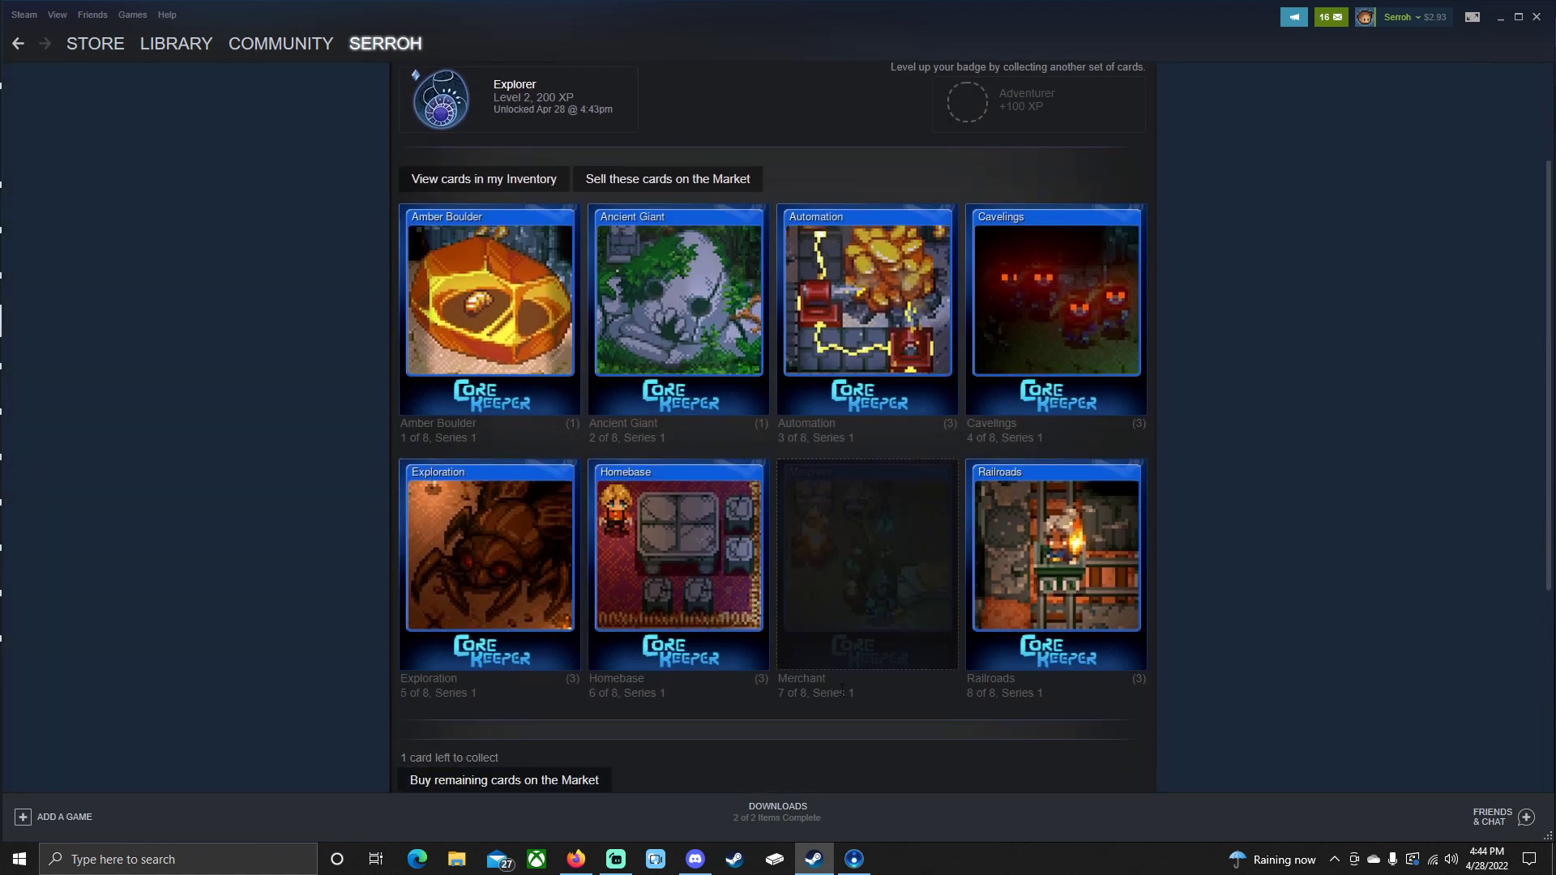
{"action": "scroll", "coordinate": [842, 689], "scroll_direction": "down", "scroll_amount": 3}
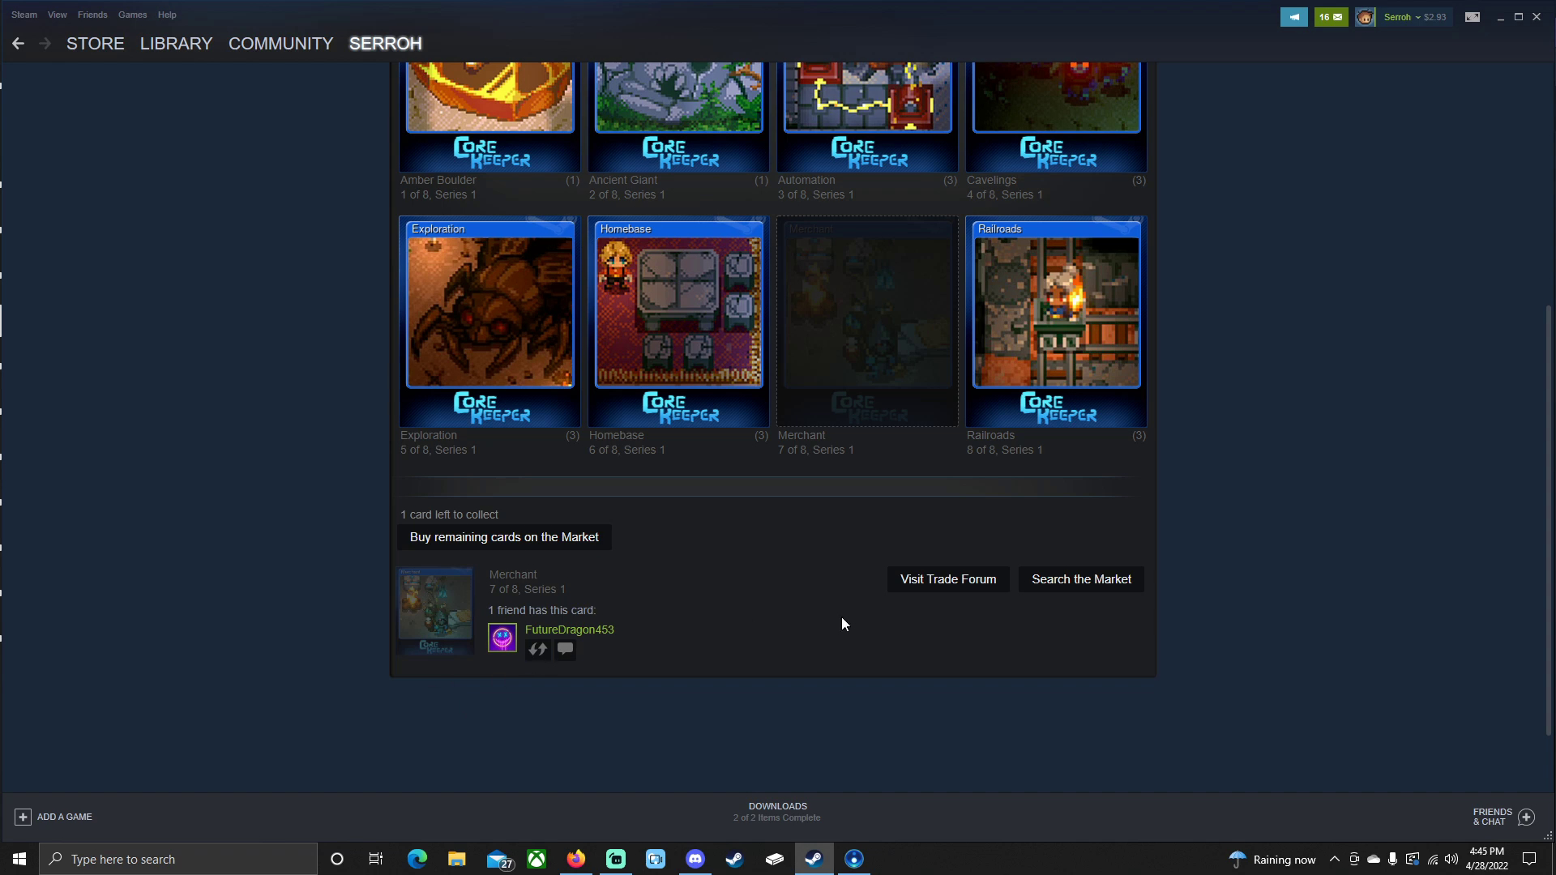
{"action": "left_click", "coordinate": [1086, 588]}
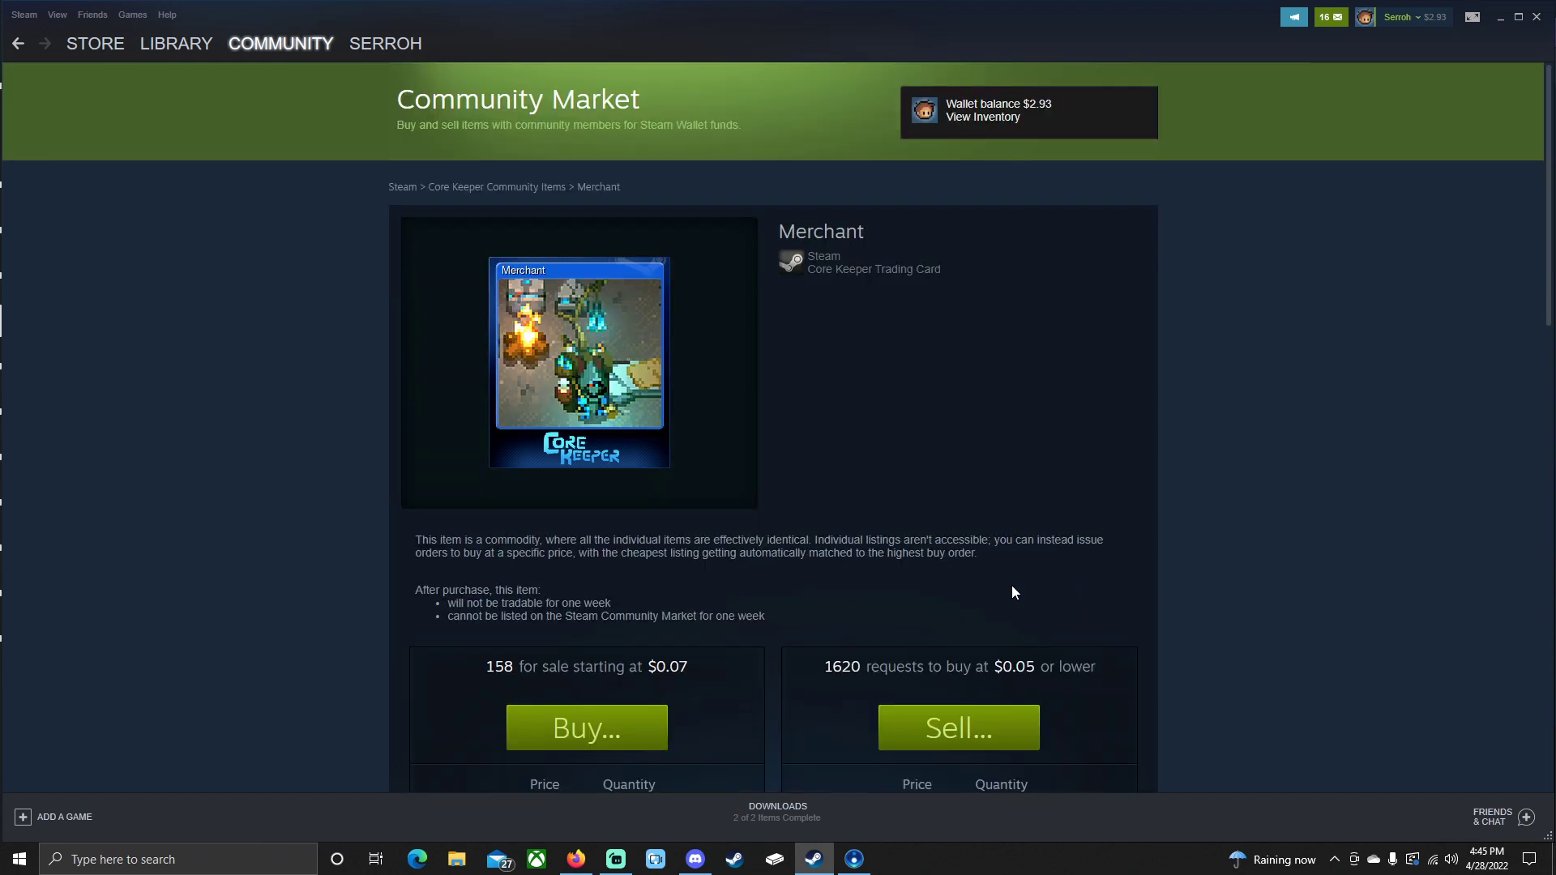
{"action": "scroll", "coordinate": [647, 596], "scroll_direction": "down", "scroll_amount": 2}
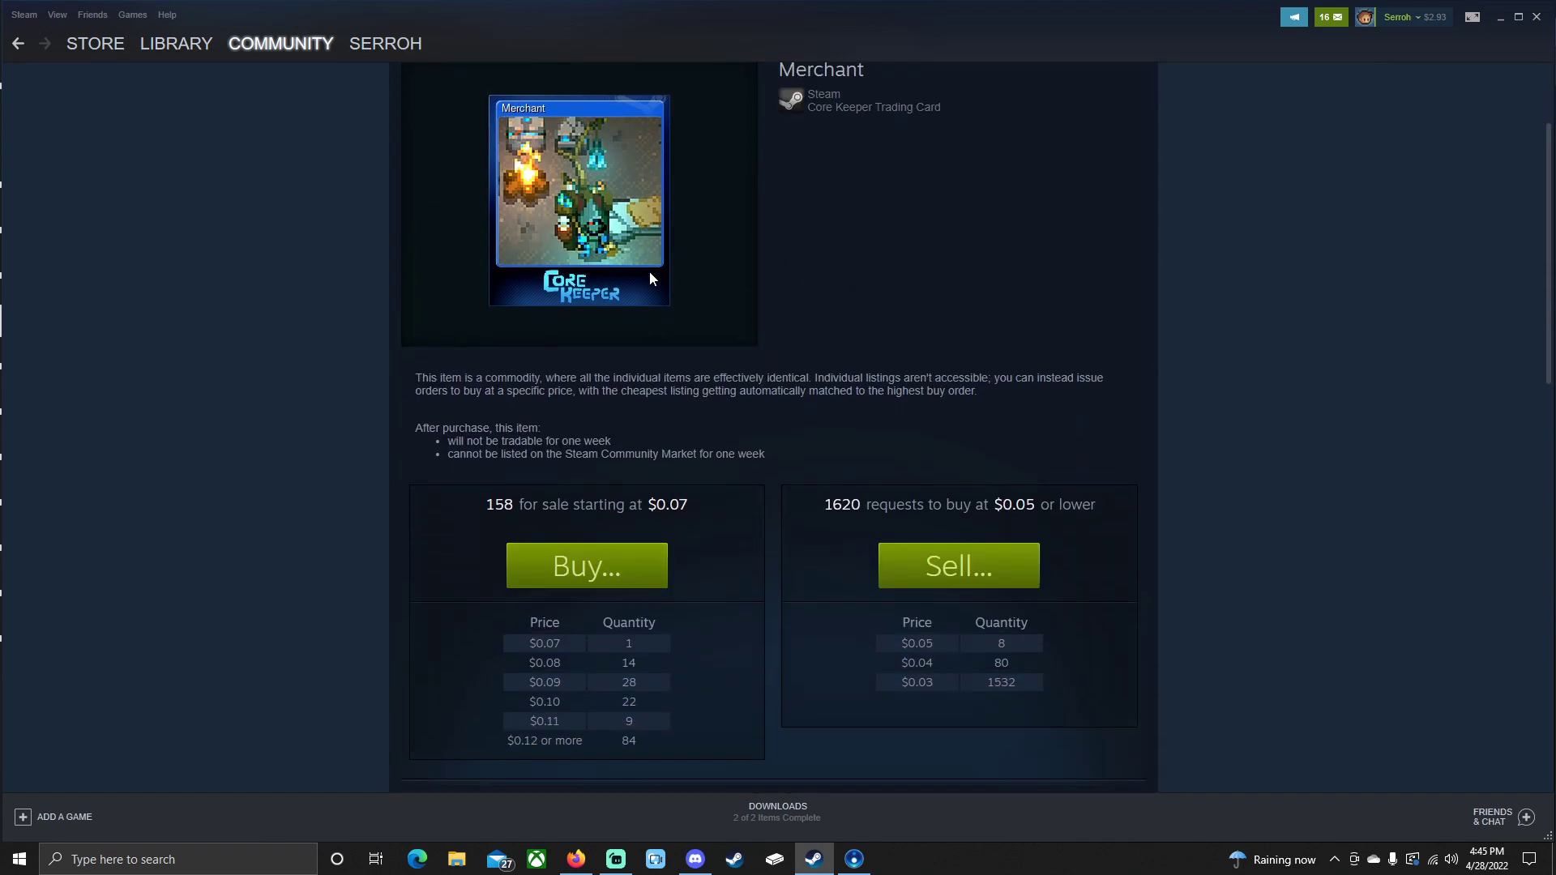
Step: Craft the Core Keeper foil badge from the profile's badges, review its rewards and dismiss the crafting results
{"action": "scroll", "coordinate": [644, 324], "scroll_direction": "up", "scroll_amount": 1}
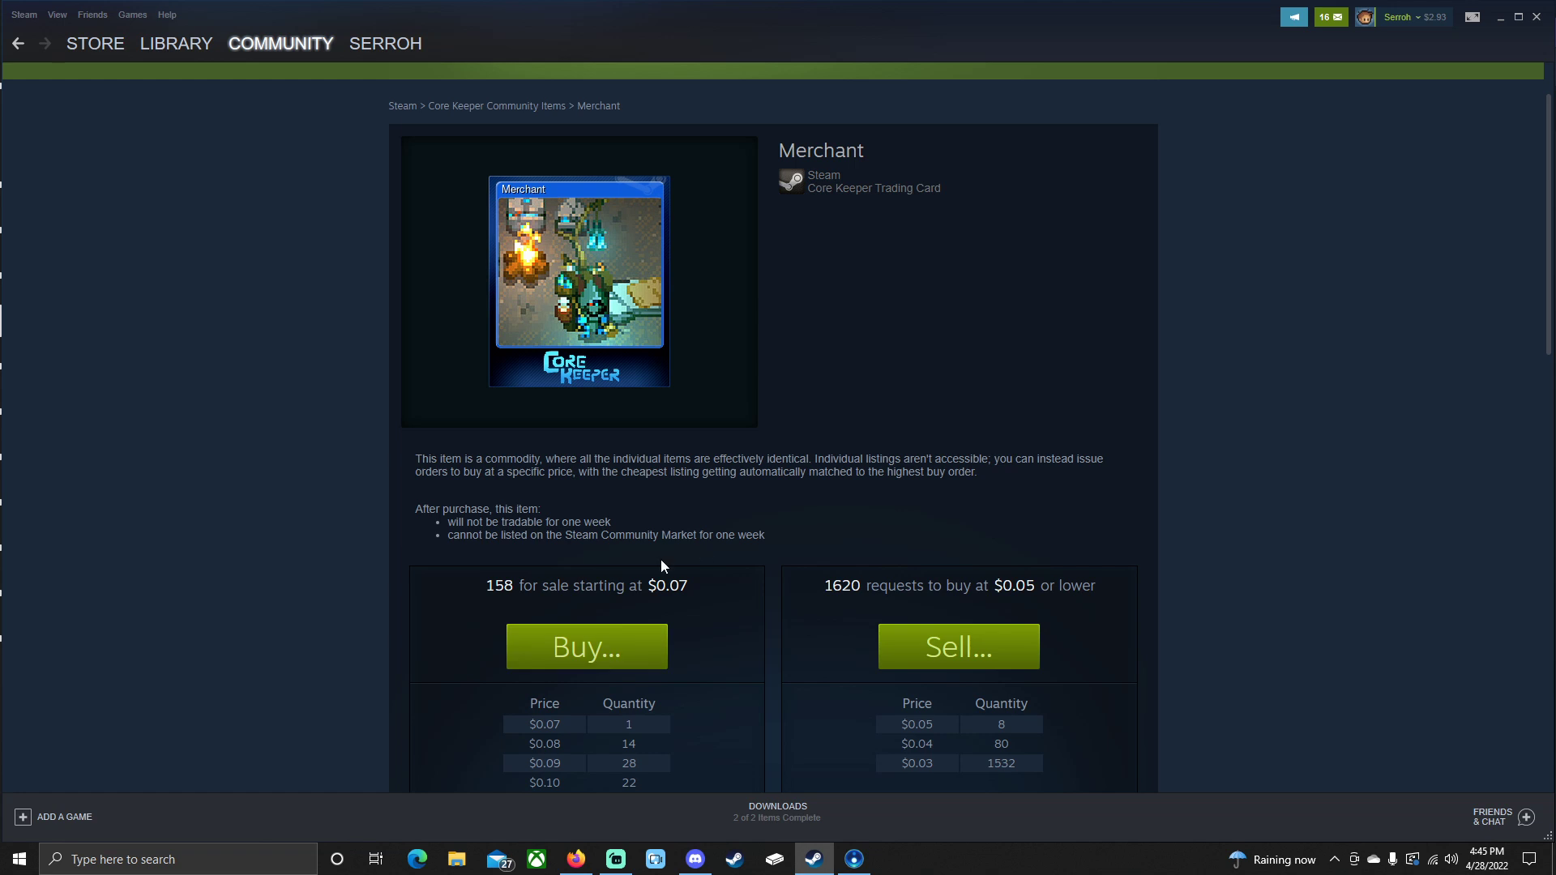
{"action": "scroll", "coordinate": [689, 397], "scroll_direction": "up", "scroll_amount": 1}
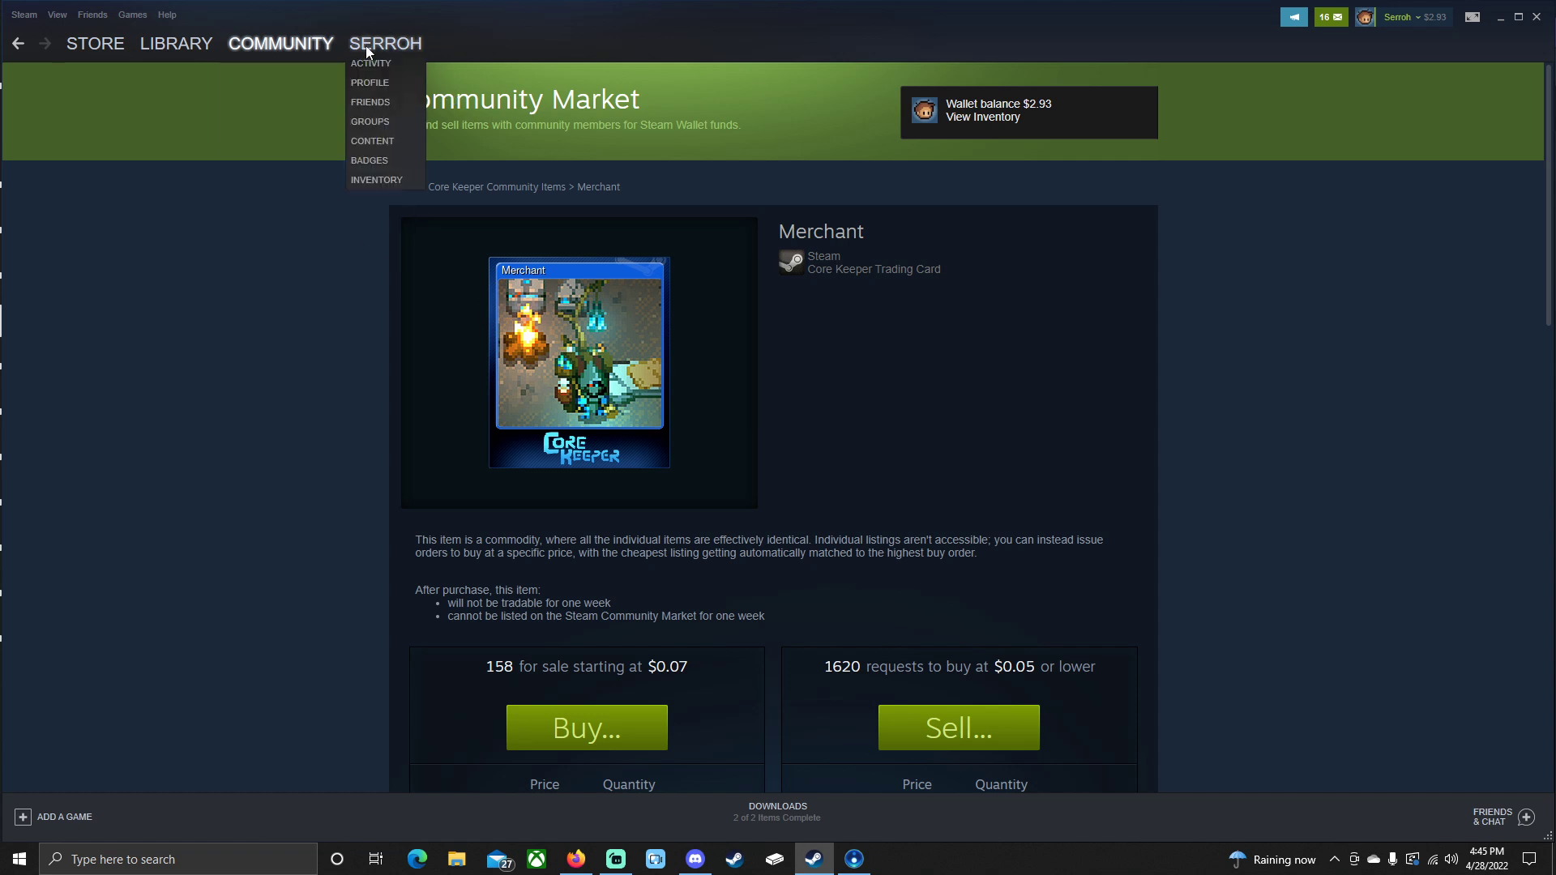
{"action": "left_click", "coordinate": [381, 166]}
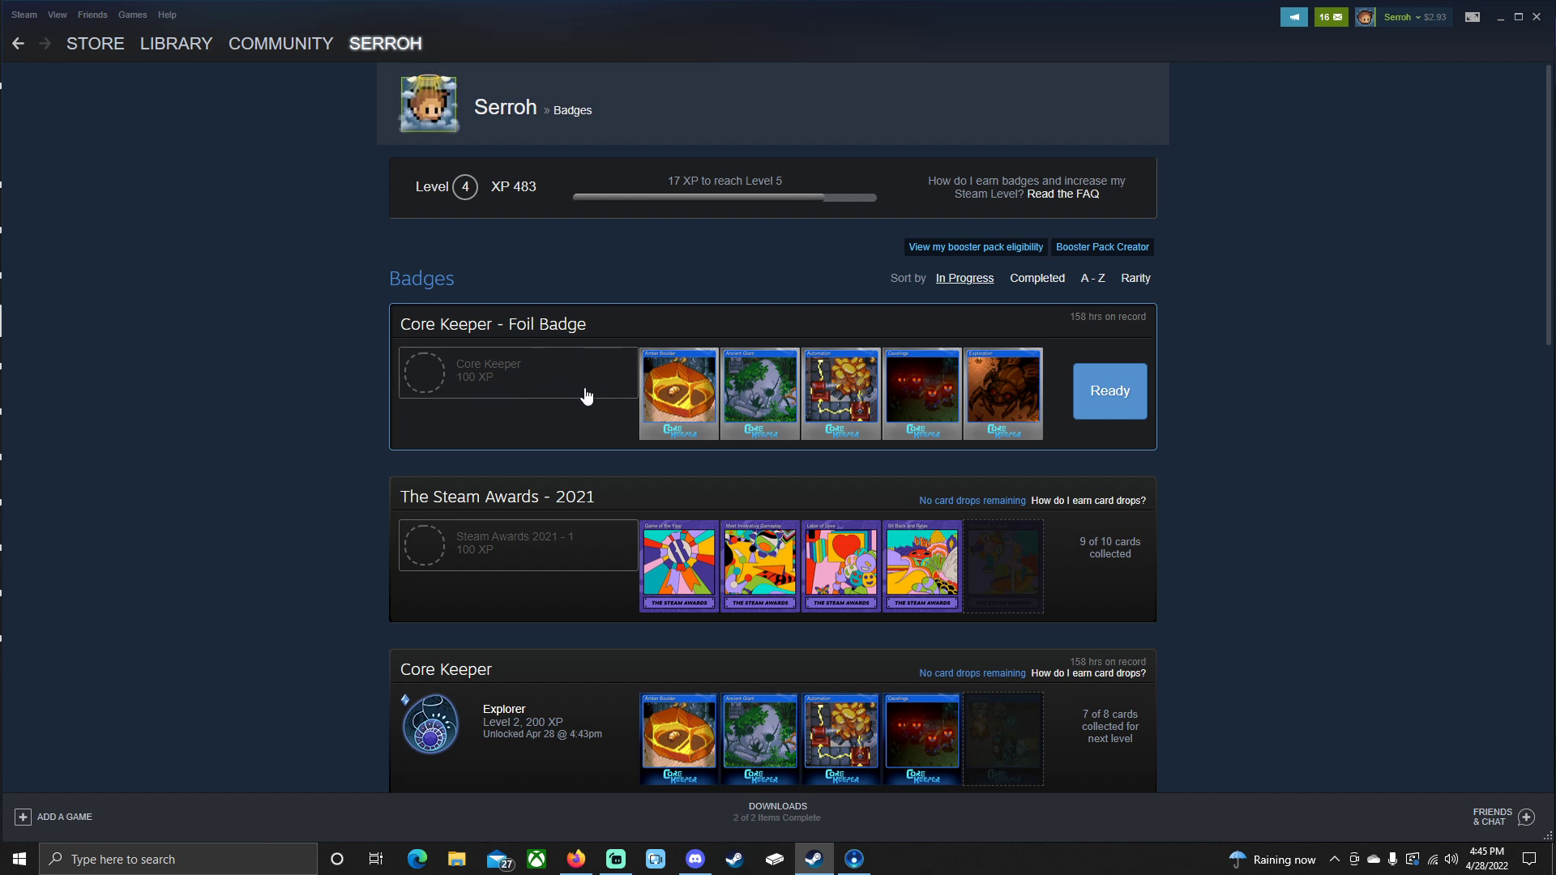
{"action": "left_click", "coordinate": [929, 387]}
{"action": "scroll", "coordinate": [932, 543], "scroll_direction": "down", "scroll_amount": 1}
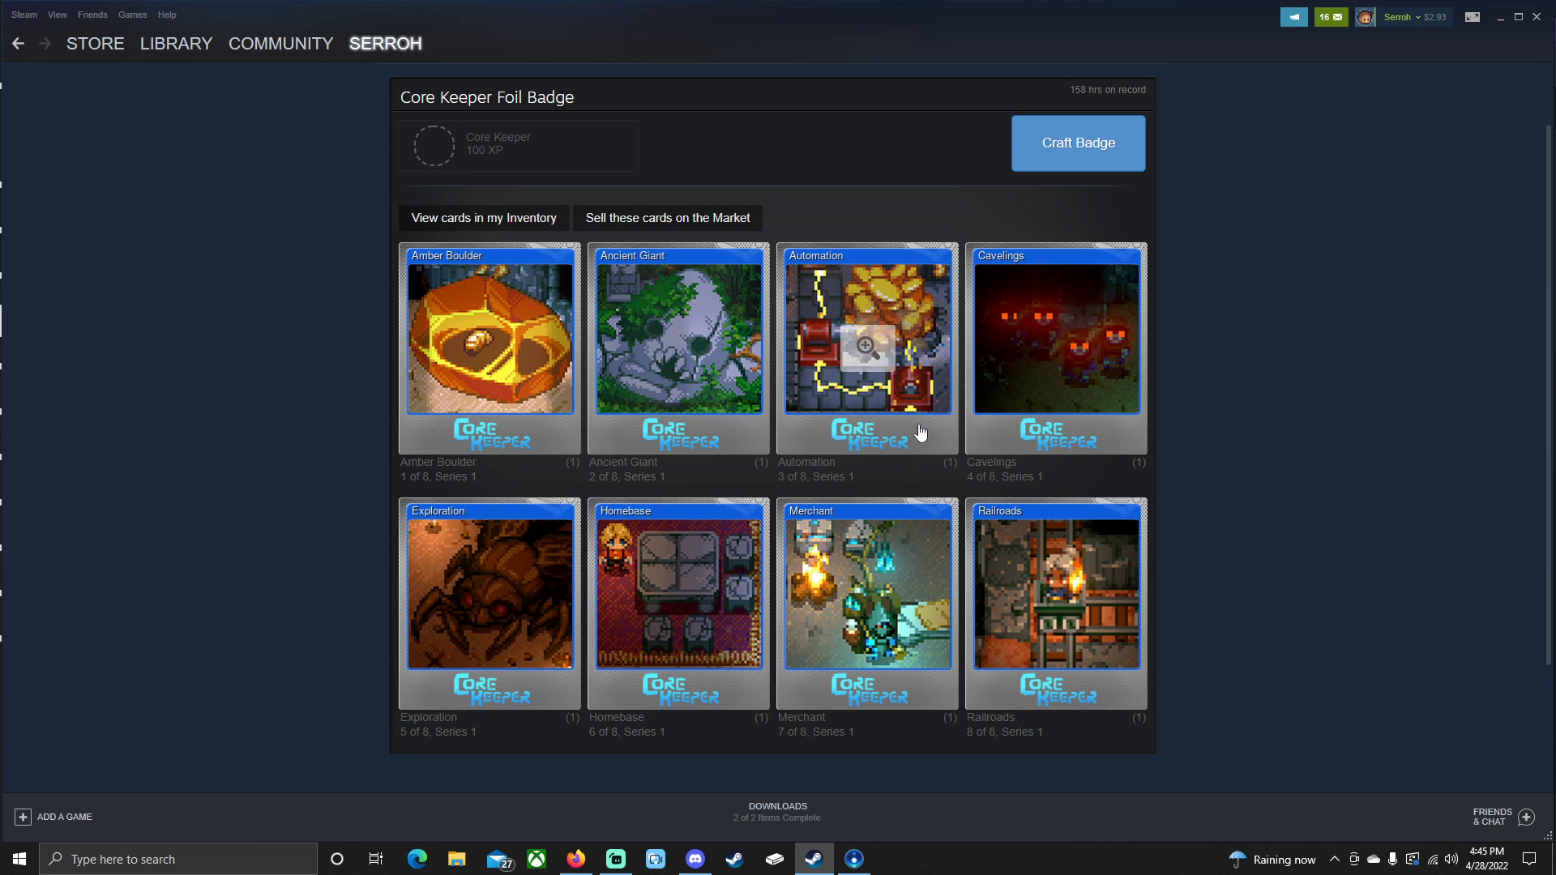
{"action": "left_click", "coordinate": [1076, 146]}
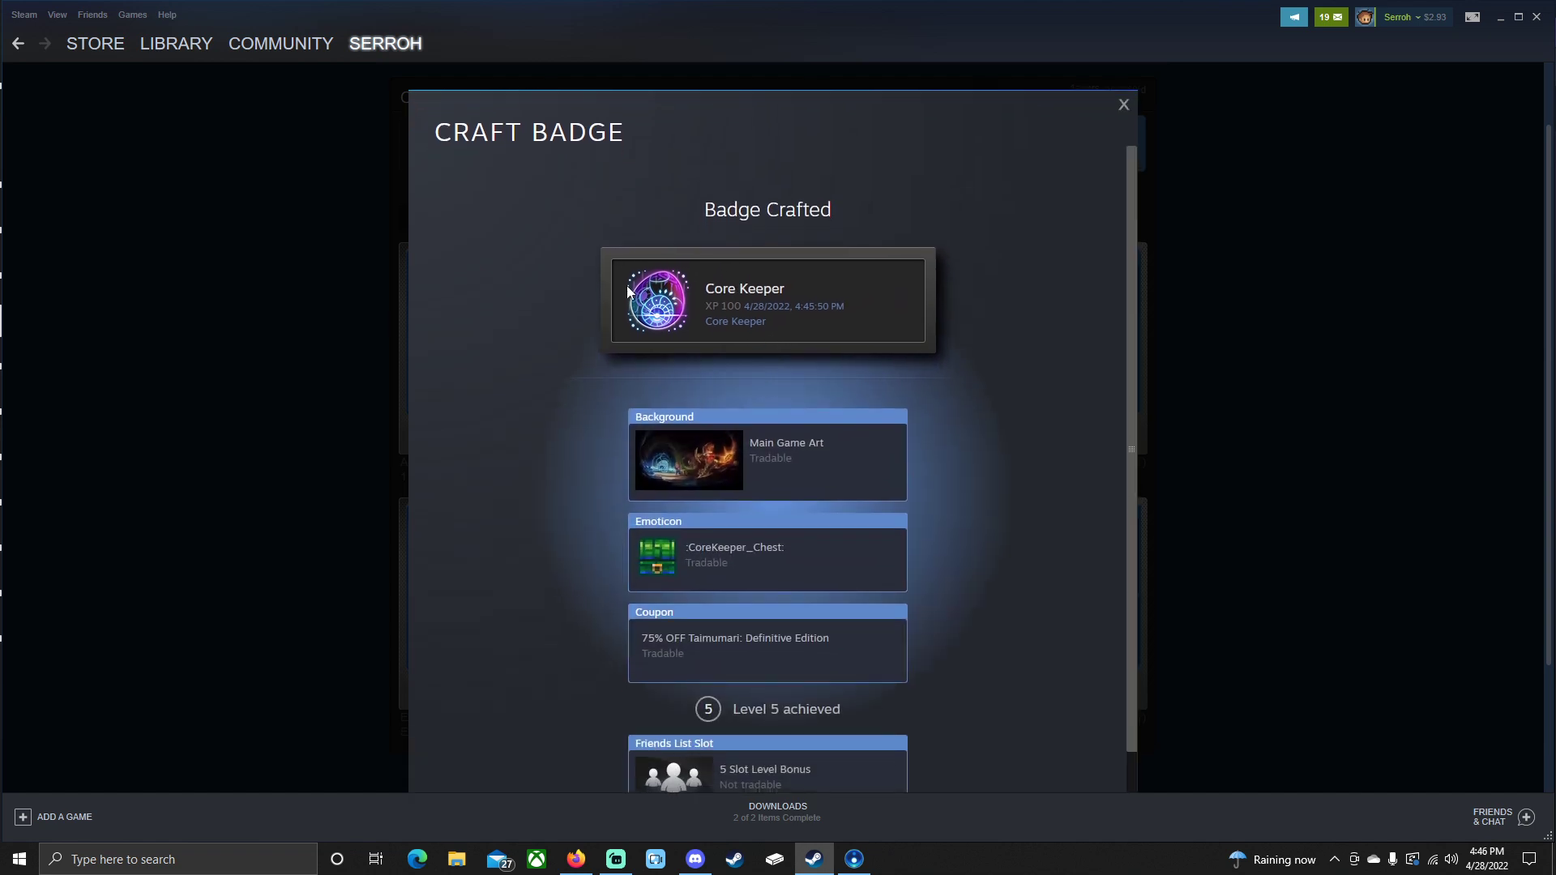
{"action": "scroll", "coordinate": [697, 364], "scroll_direction": "down", "scroll_amount": 1}
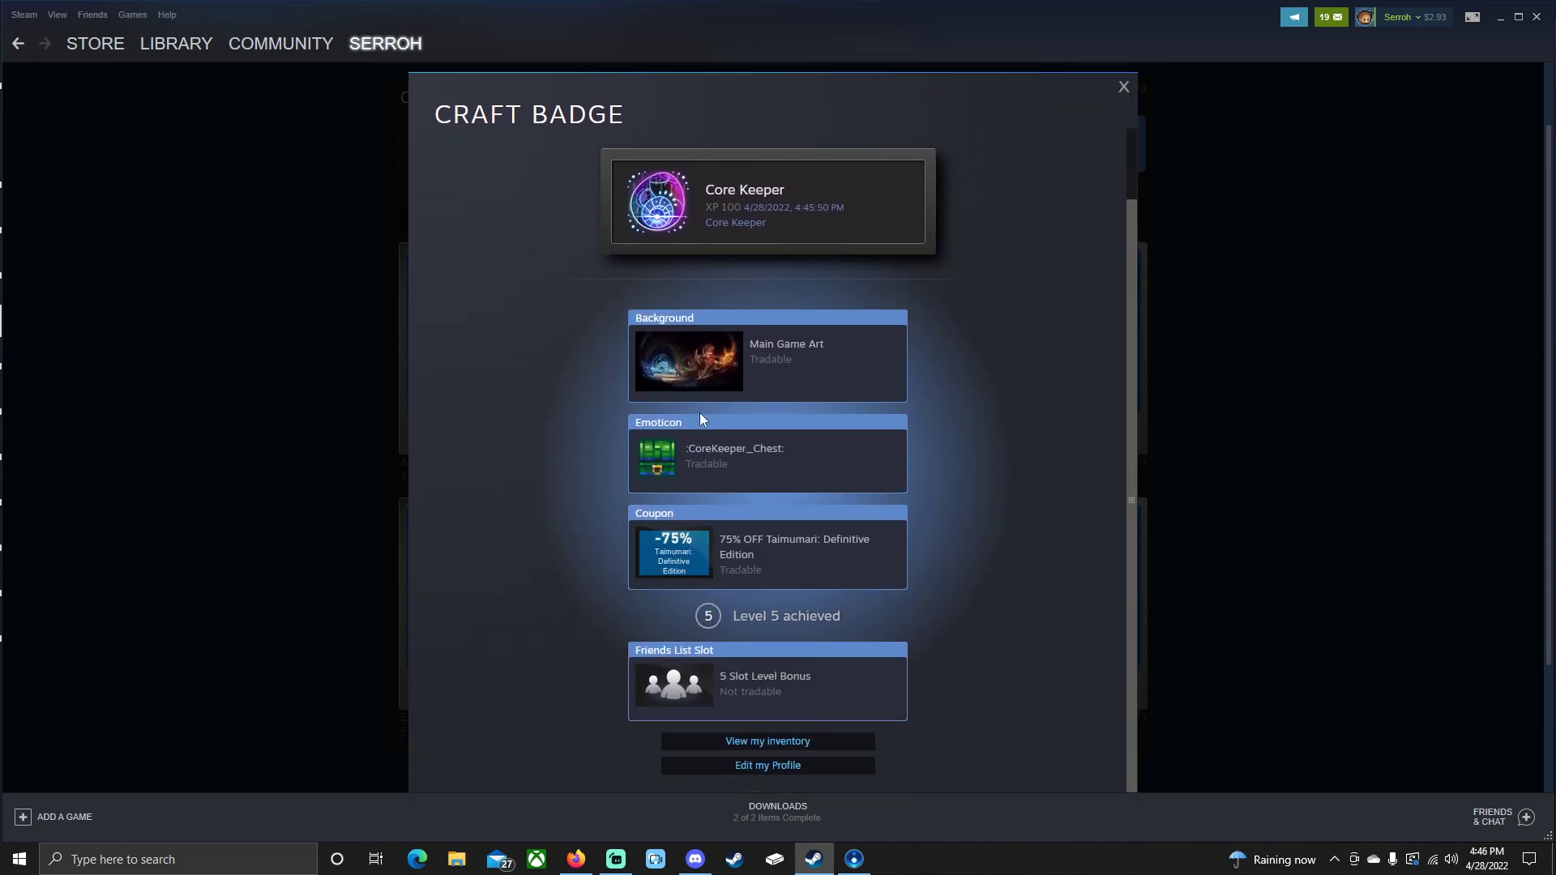
{"action": "left_click", "coordinate": [1123, 88]}
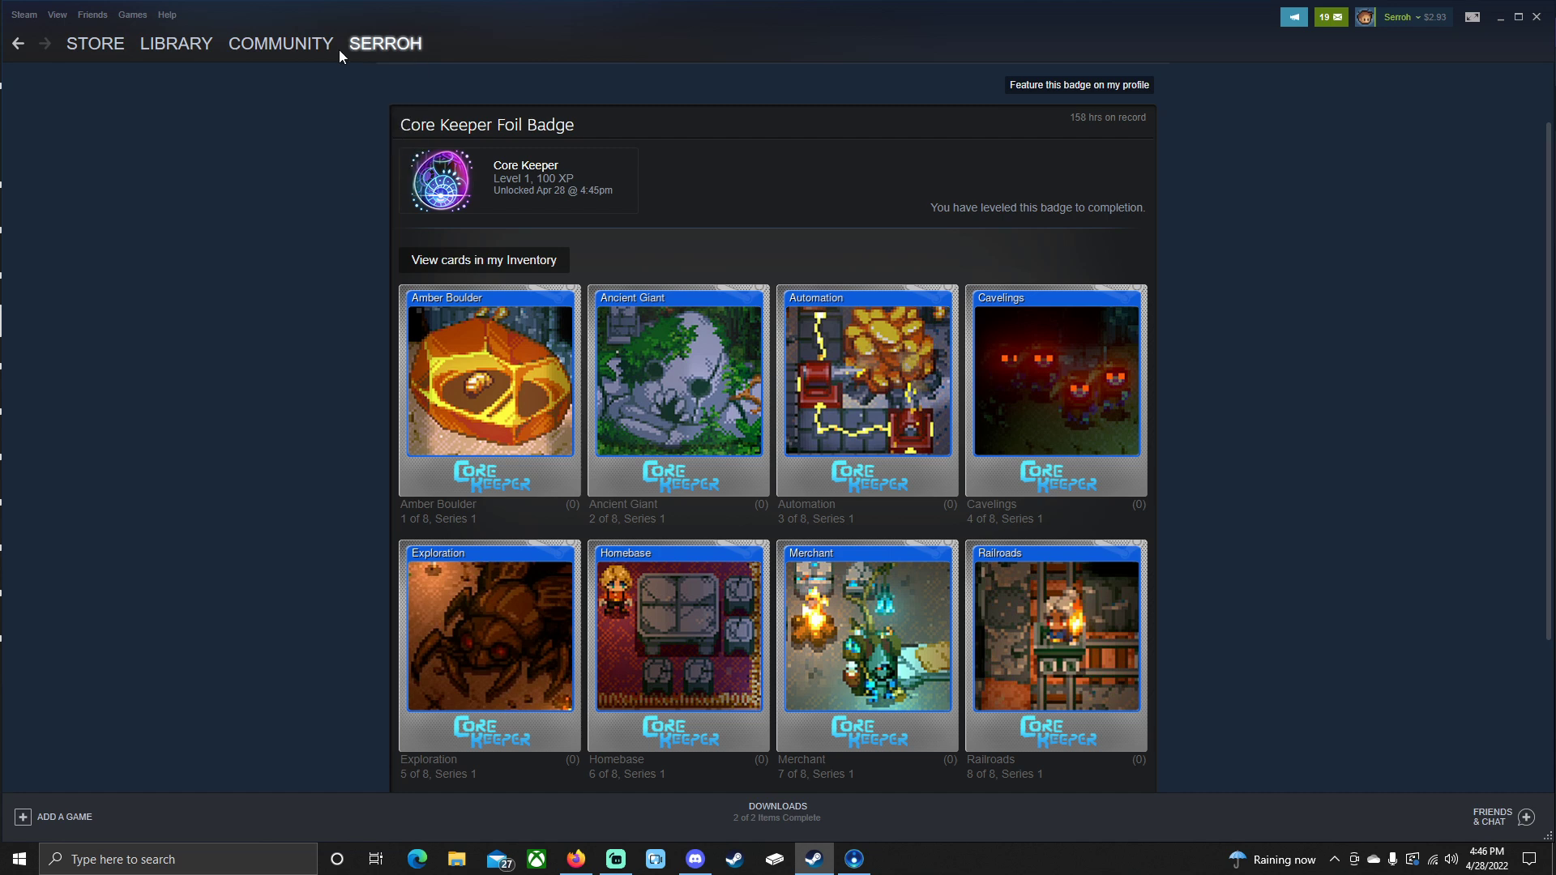
Step: Open the regular Core Keeper badge from the profile's badges and check which trading cards are missing for the next level
{"action": "mouse_move", "coordinate": [378, 49]}
{"action": "left_click", "coordinate": [376, 160]}
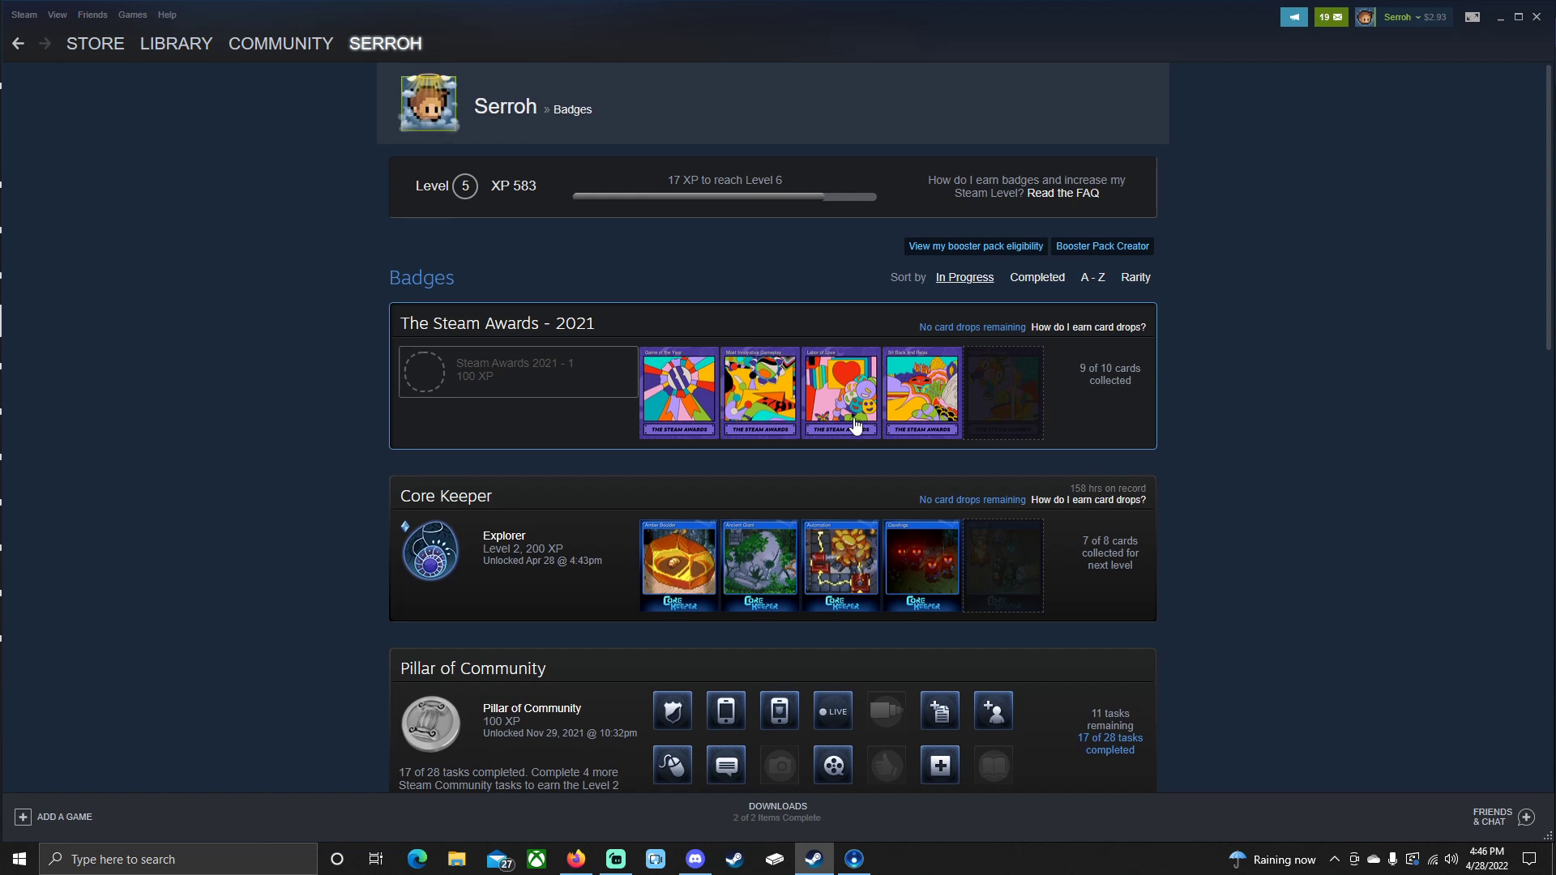
{"action": "scroll", "coordinate": [861, 414], "scroll_direction": "down", "scroll_amount": 1}
{"action": "left_click", "coordinate": [1015, 462]}
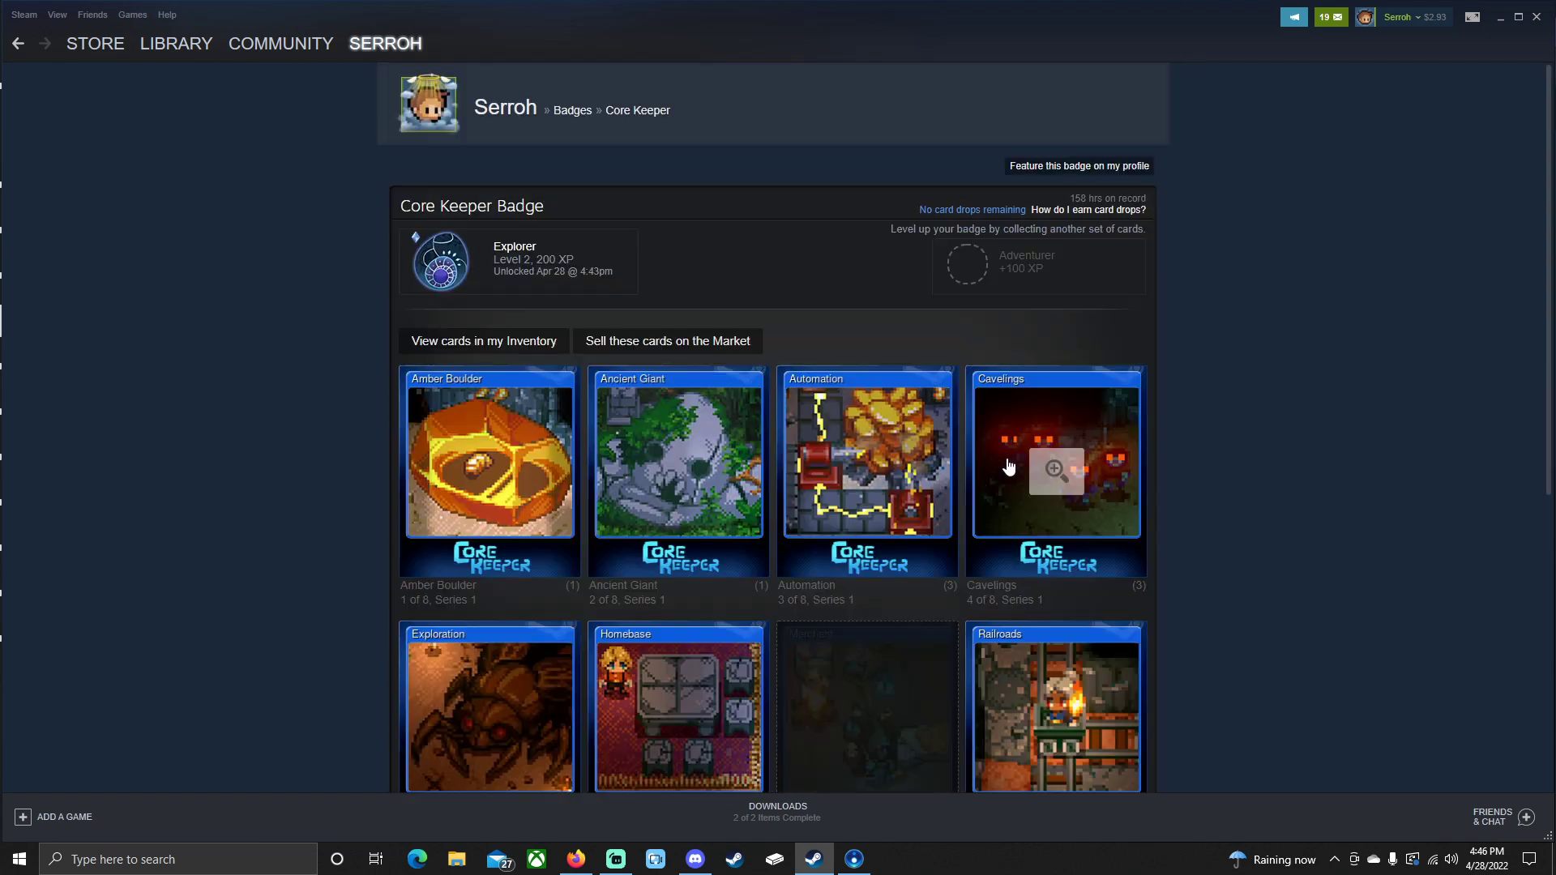
{"action": "scroll", "coordinate": [915, 496], "scroll_direction": "down", "scroll_amount": 1}
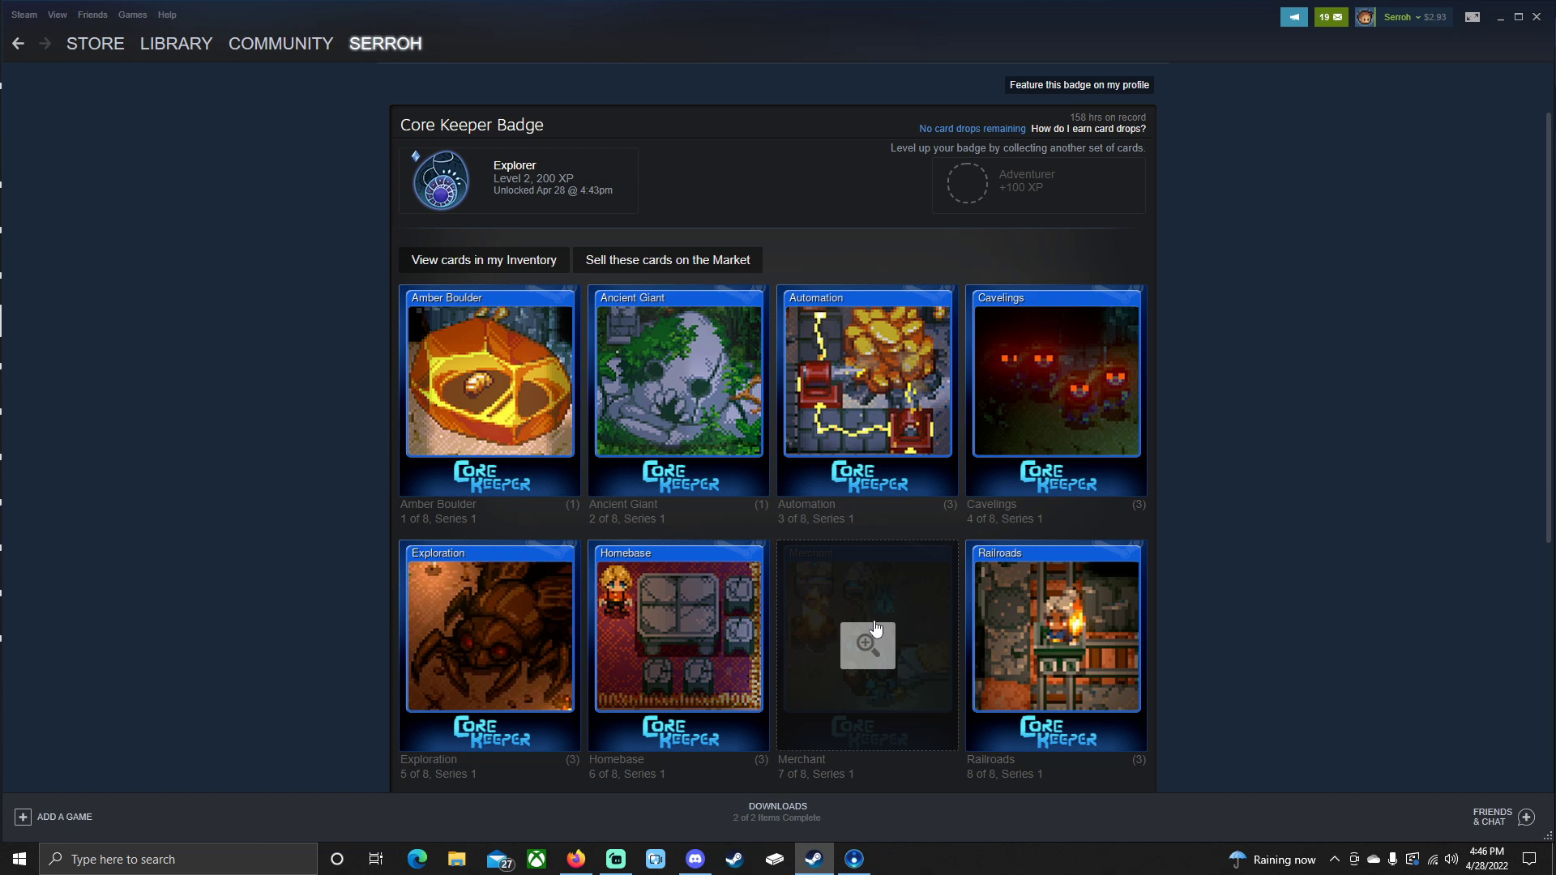
{"action": "scroll", "coordinate": [875, 627], "scroll_direction": "up", "scroll_amount": 1}
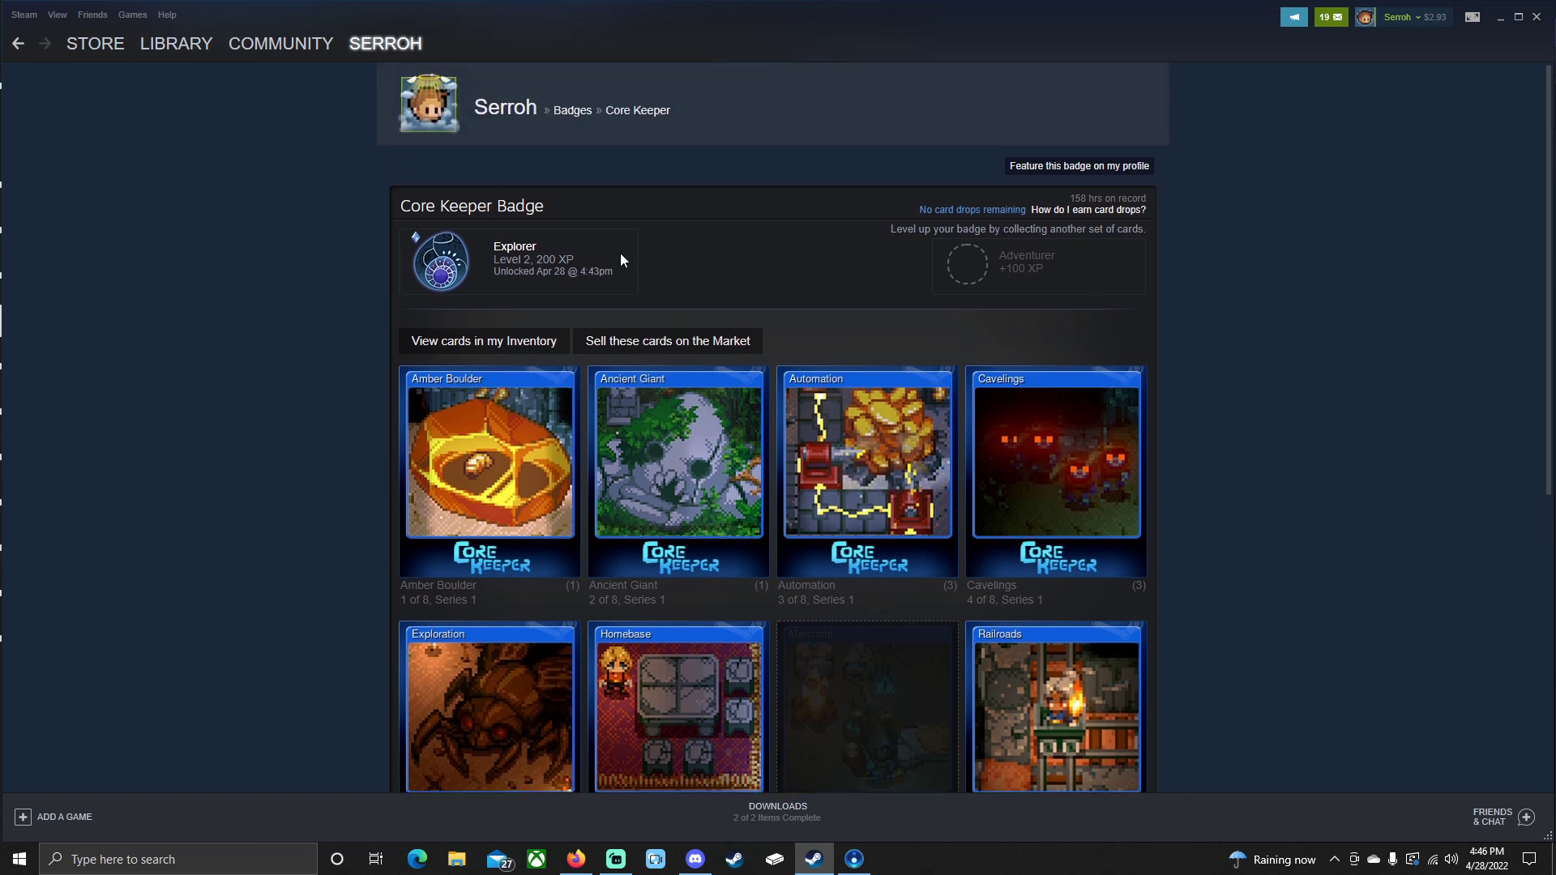
Step: View the badge's cards in the inventory and unpack the third Core Keeper Booster Pack
{"action": "left_click", "coordinate": [491, 347]}
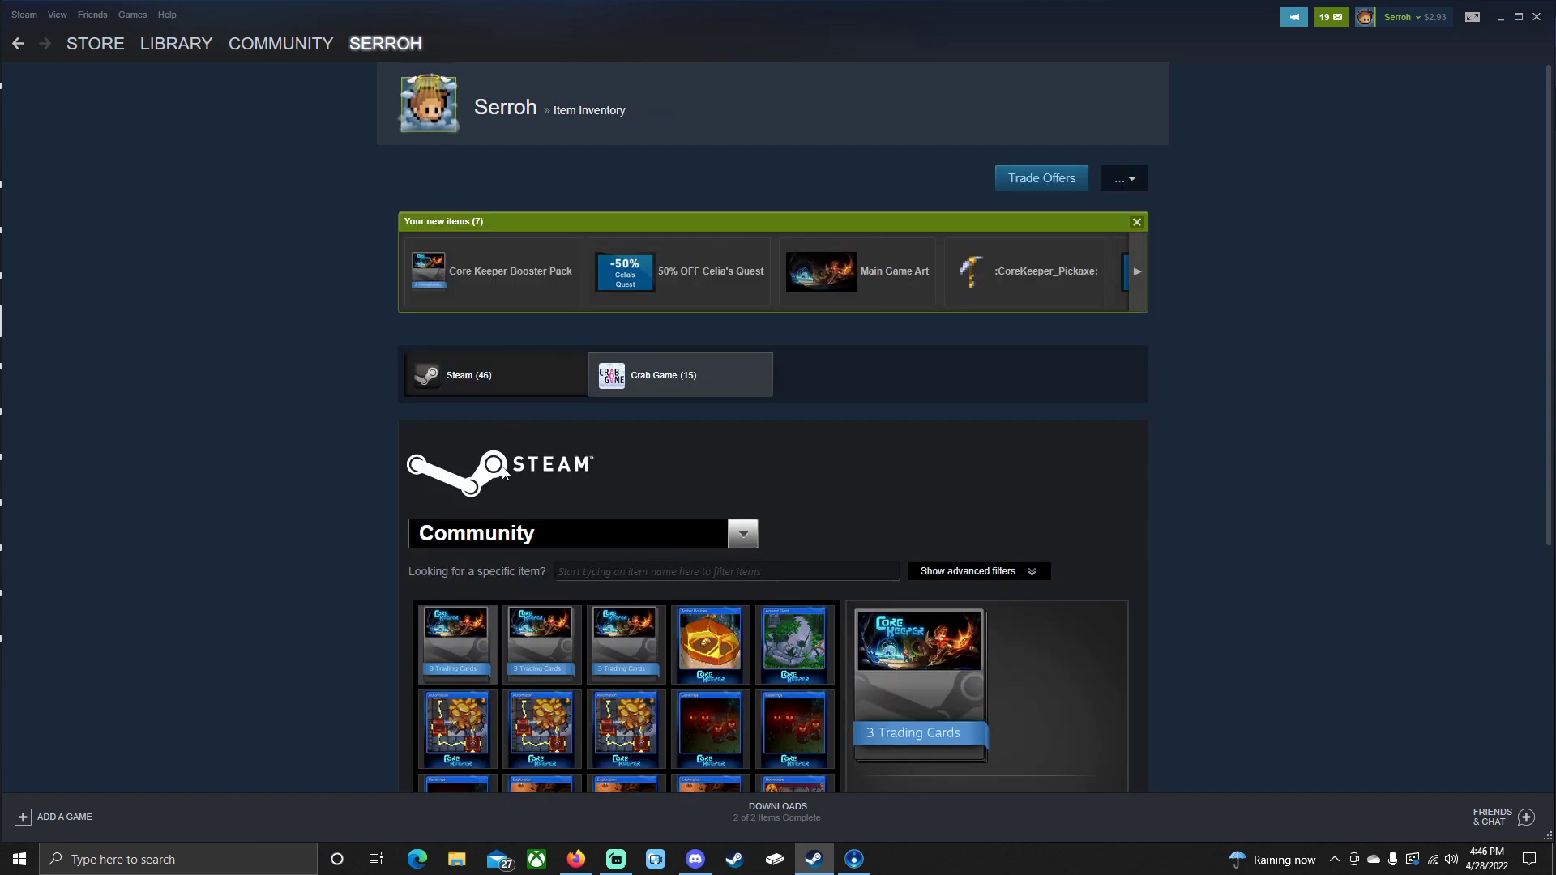
{"action": "scroll", "coordinate": [502, 473], "scroll_direction": "down", "scroll_amount": 1}
{"action": "scroll", "coordinate": [567, 519], "scroll_direction": "down", "scroll_amount": 1}
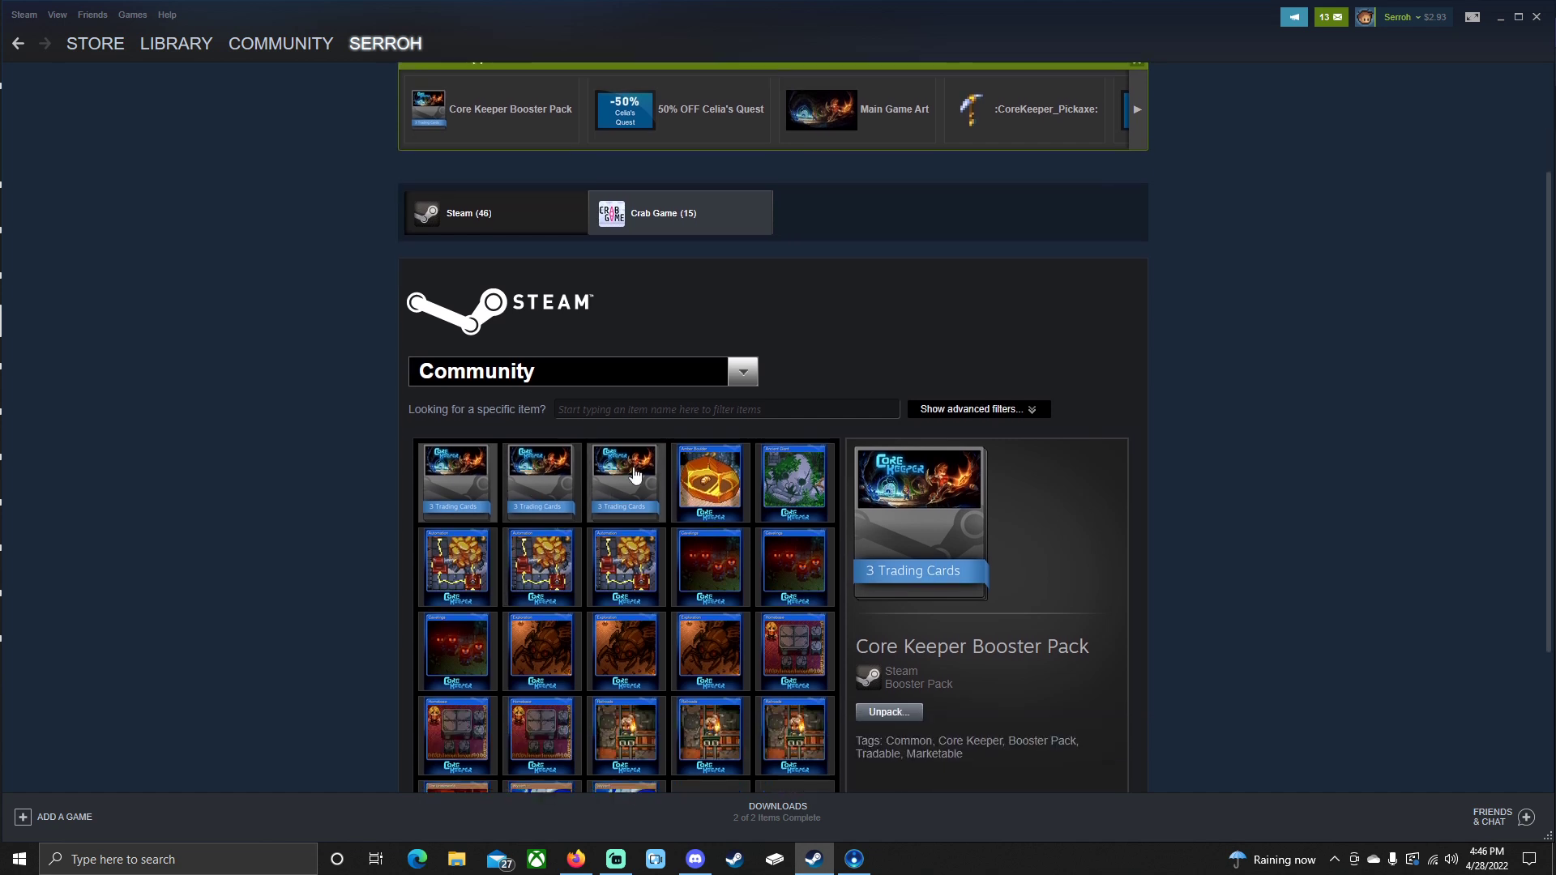
{"action": "left_click", "coordinate": [635, 476]}
{"action": "scroll", "coordinate": [881, 559], "scroll_direction": "down", "scroll_amount": 1}
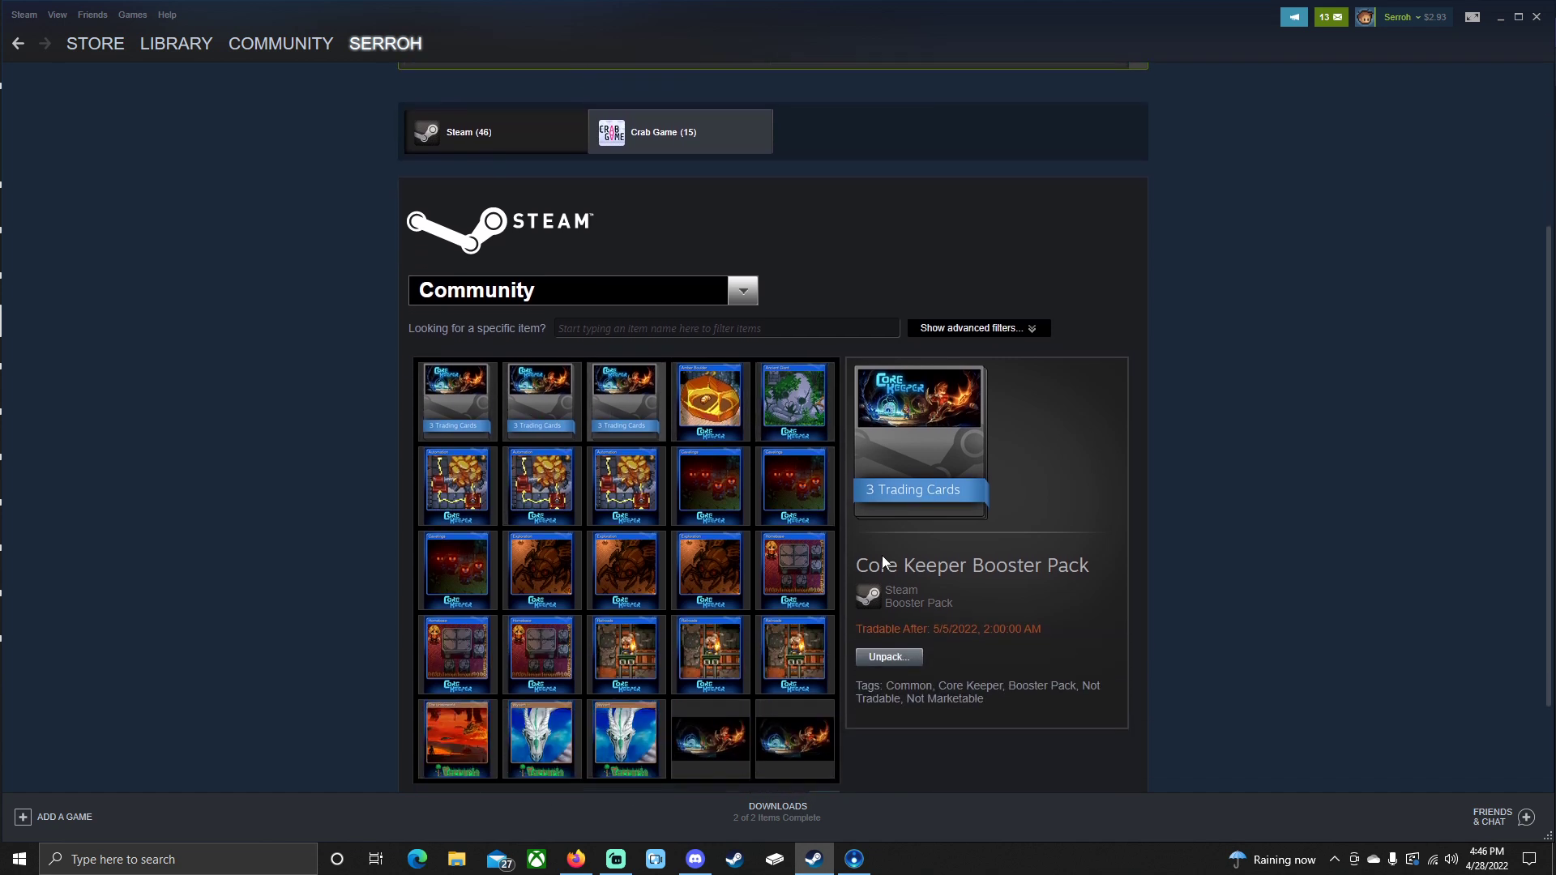
{"action": "left_click", "coordinate": [888, 659]}
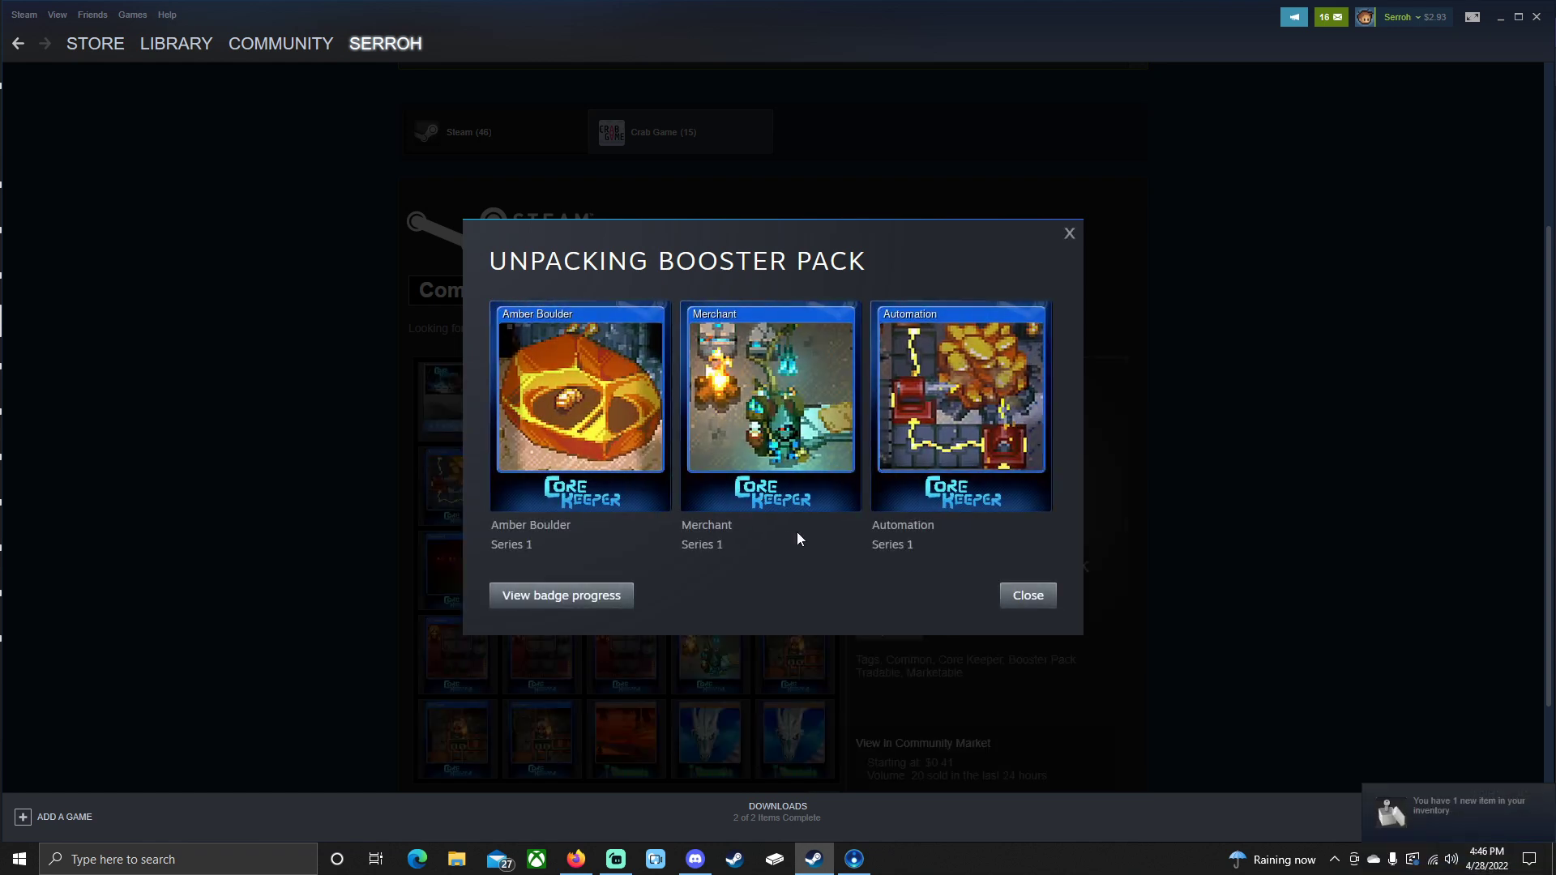
{"action": "left_click", "coordinate": [1021, 599]}
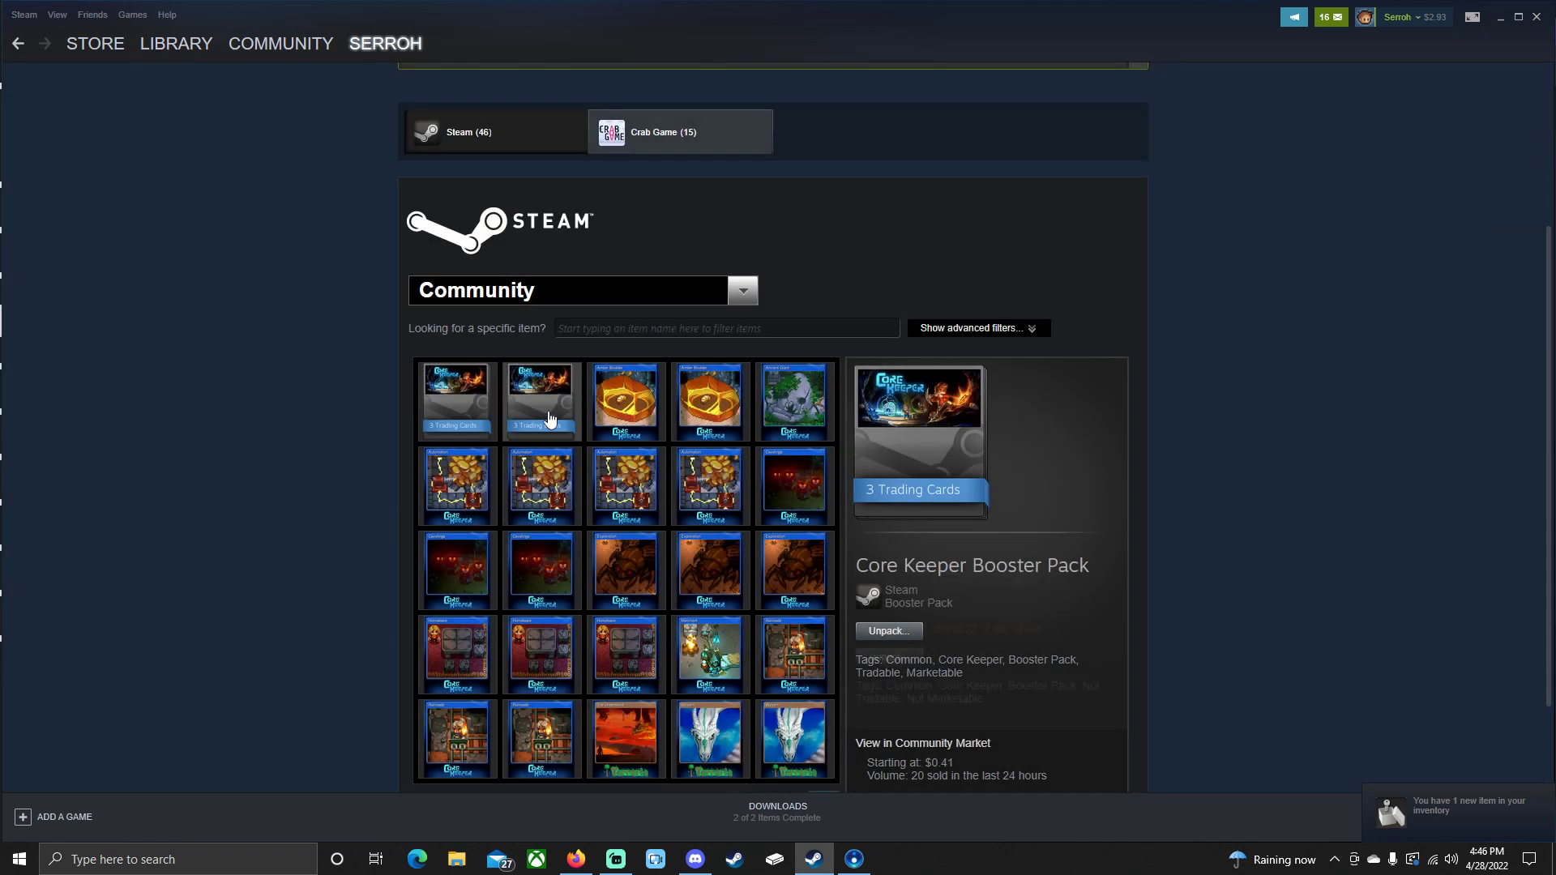
Step: Unpack the two remaining Core Keeper Booster Packs in the inventory
{"action": "left_click", "coordinate": [908, 658]}
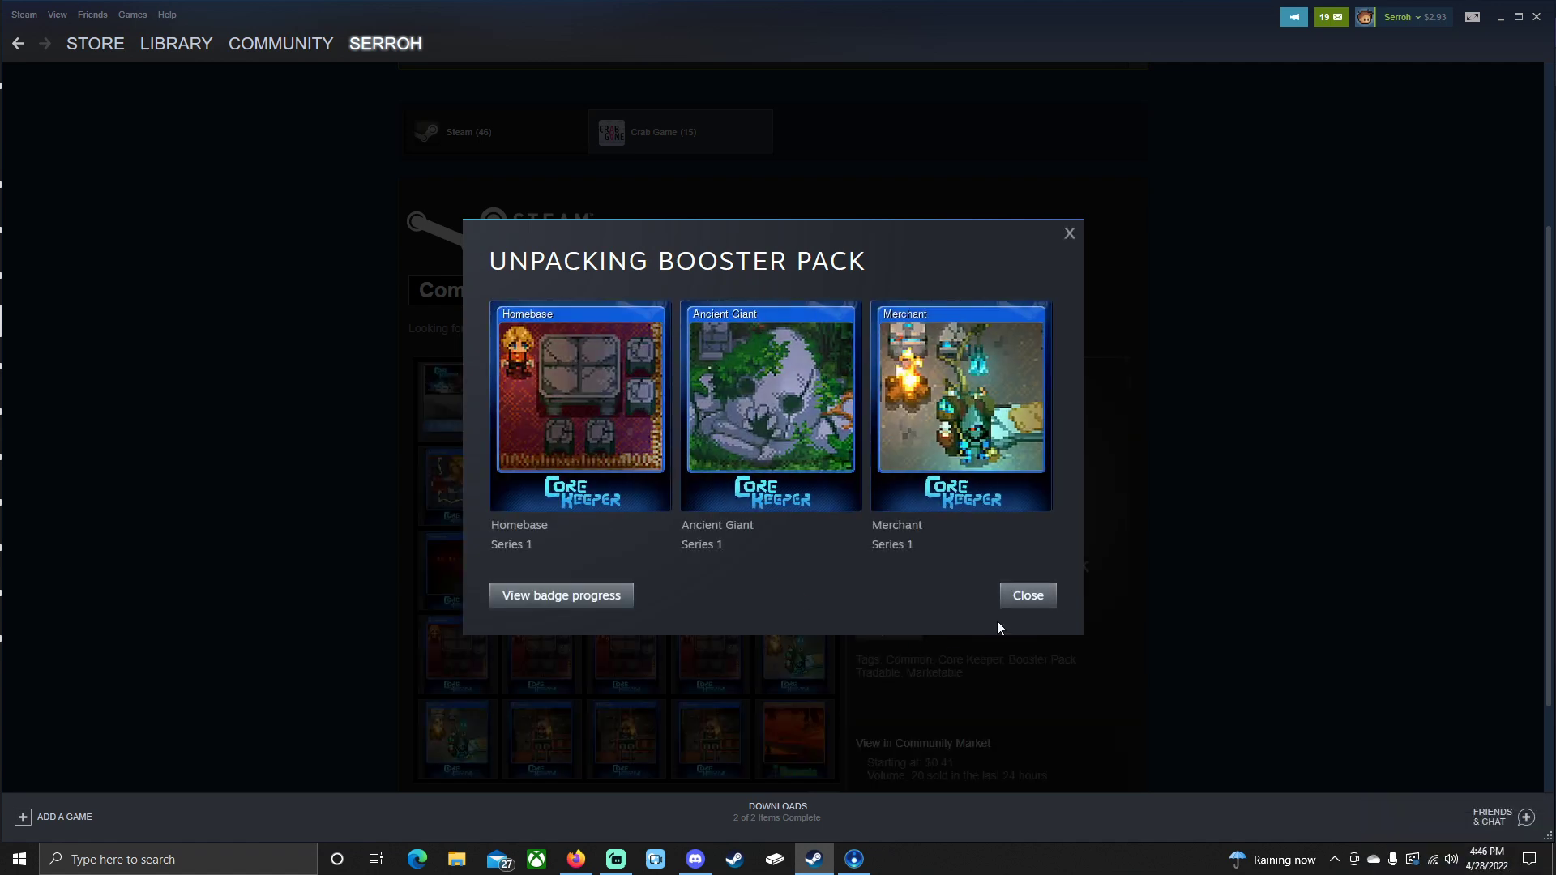
{"action": "left_click", "coordinate": [1028, 596]}
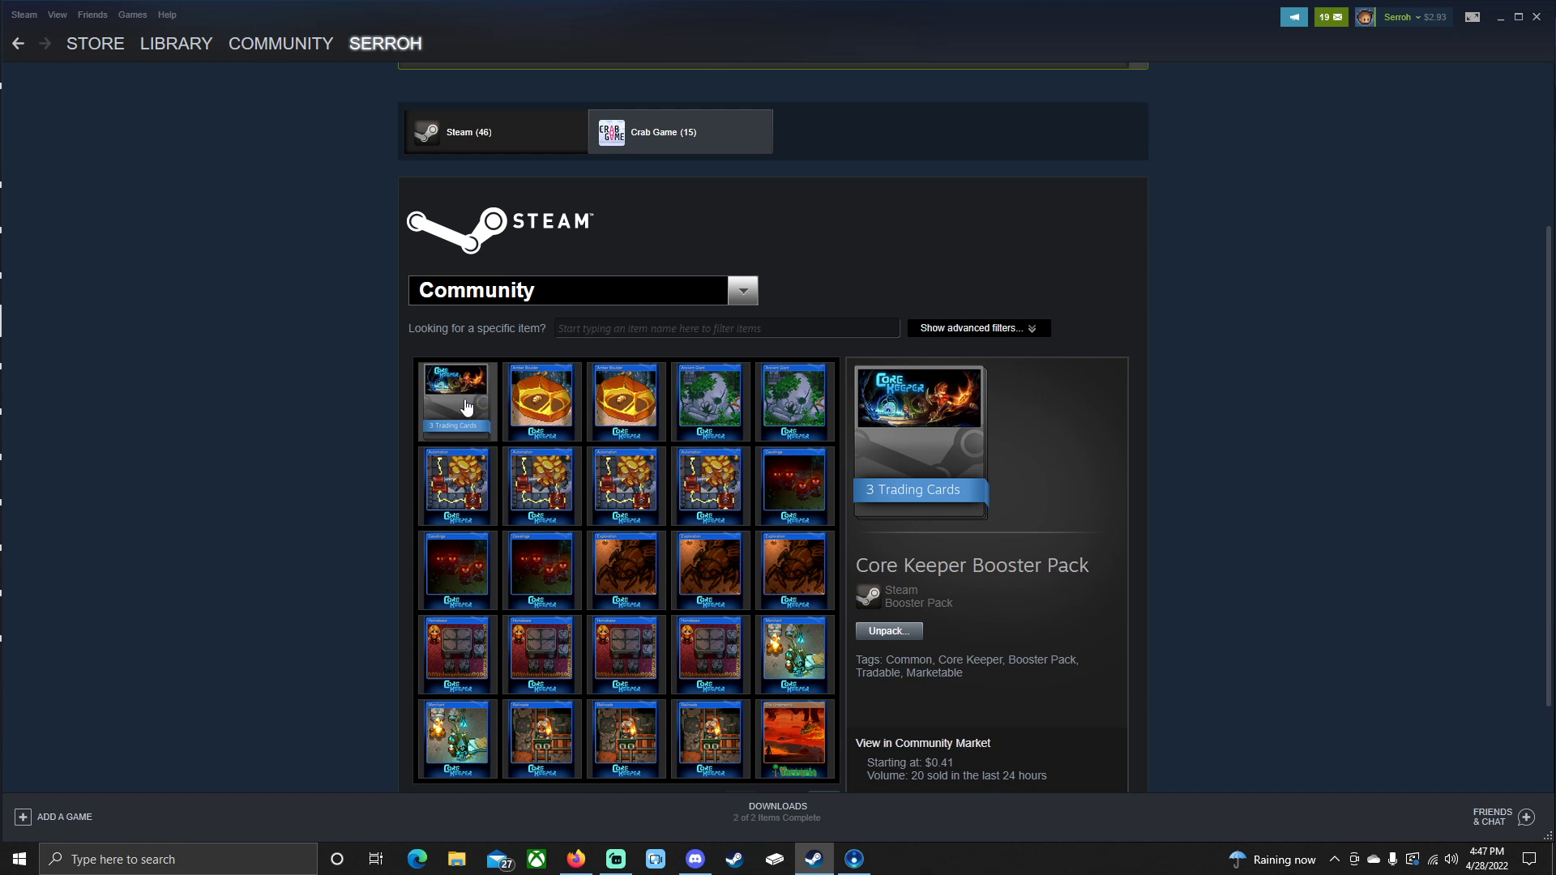
{"action": "left_click", "coordinate": [904, 628]}
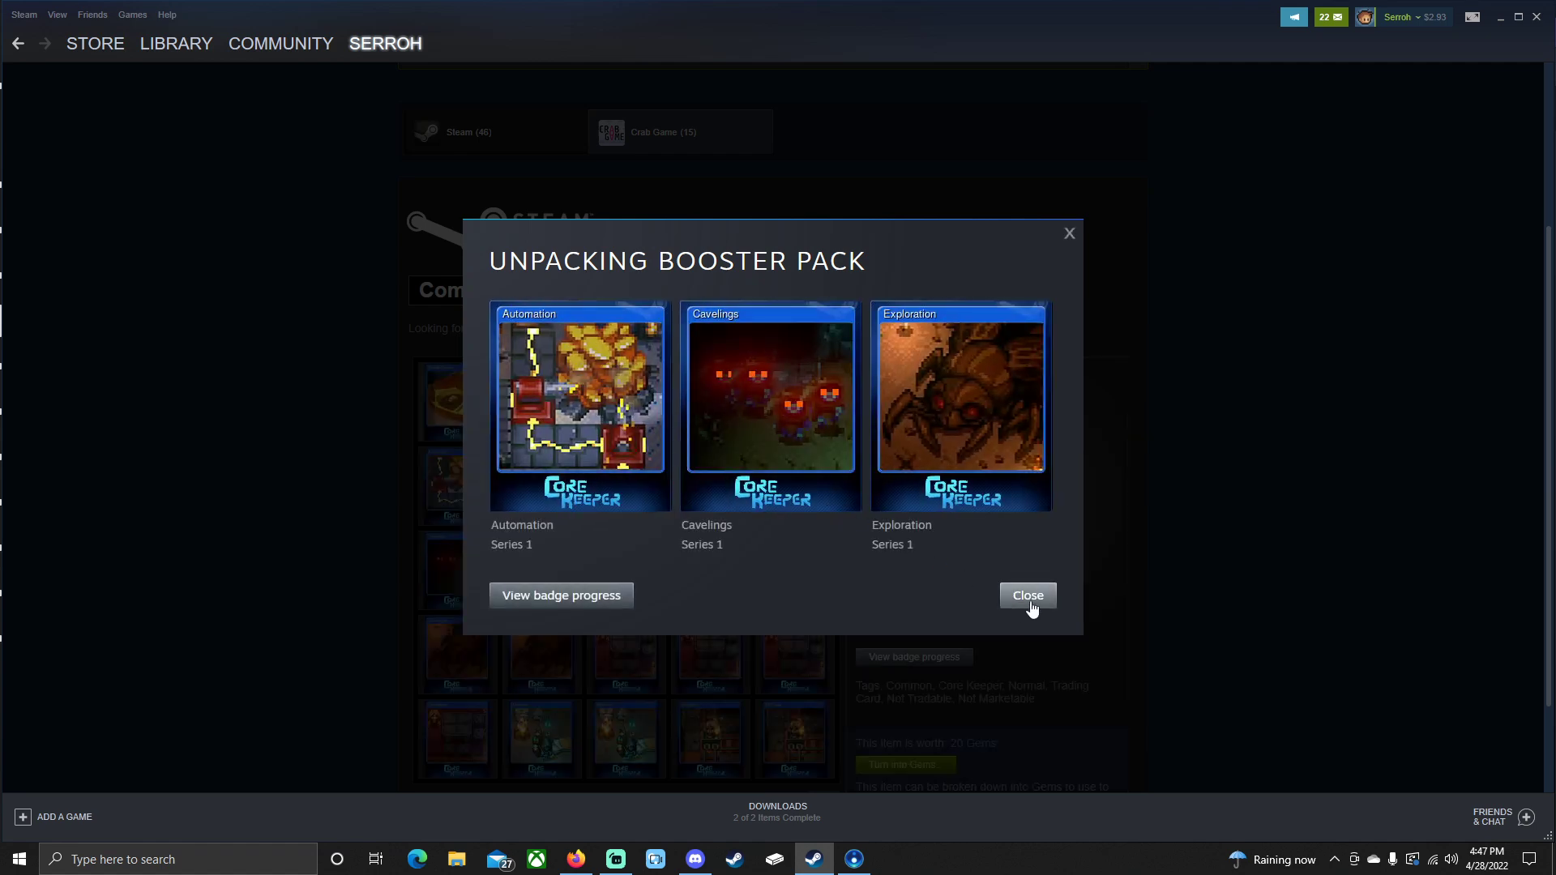
{"action": "left_click", "coordinate": [1028, 599]}
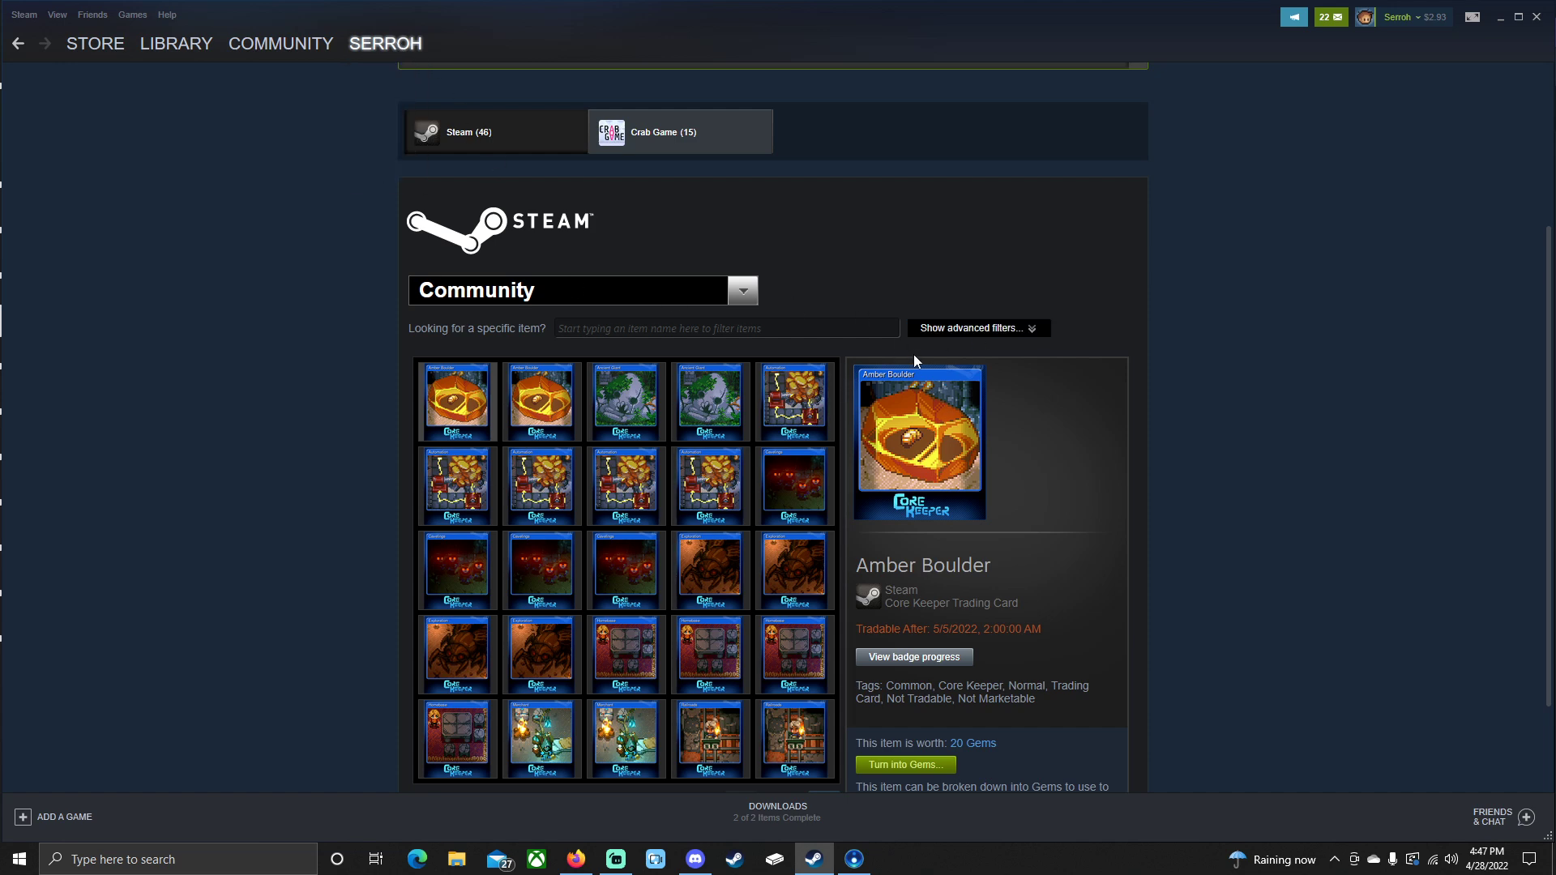
Step: Craft the regular Core Keeper badge 2x from the profile's badges and review the rewards
{"action": "left_click", "coordinate": [372, 150]}
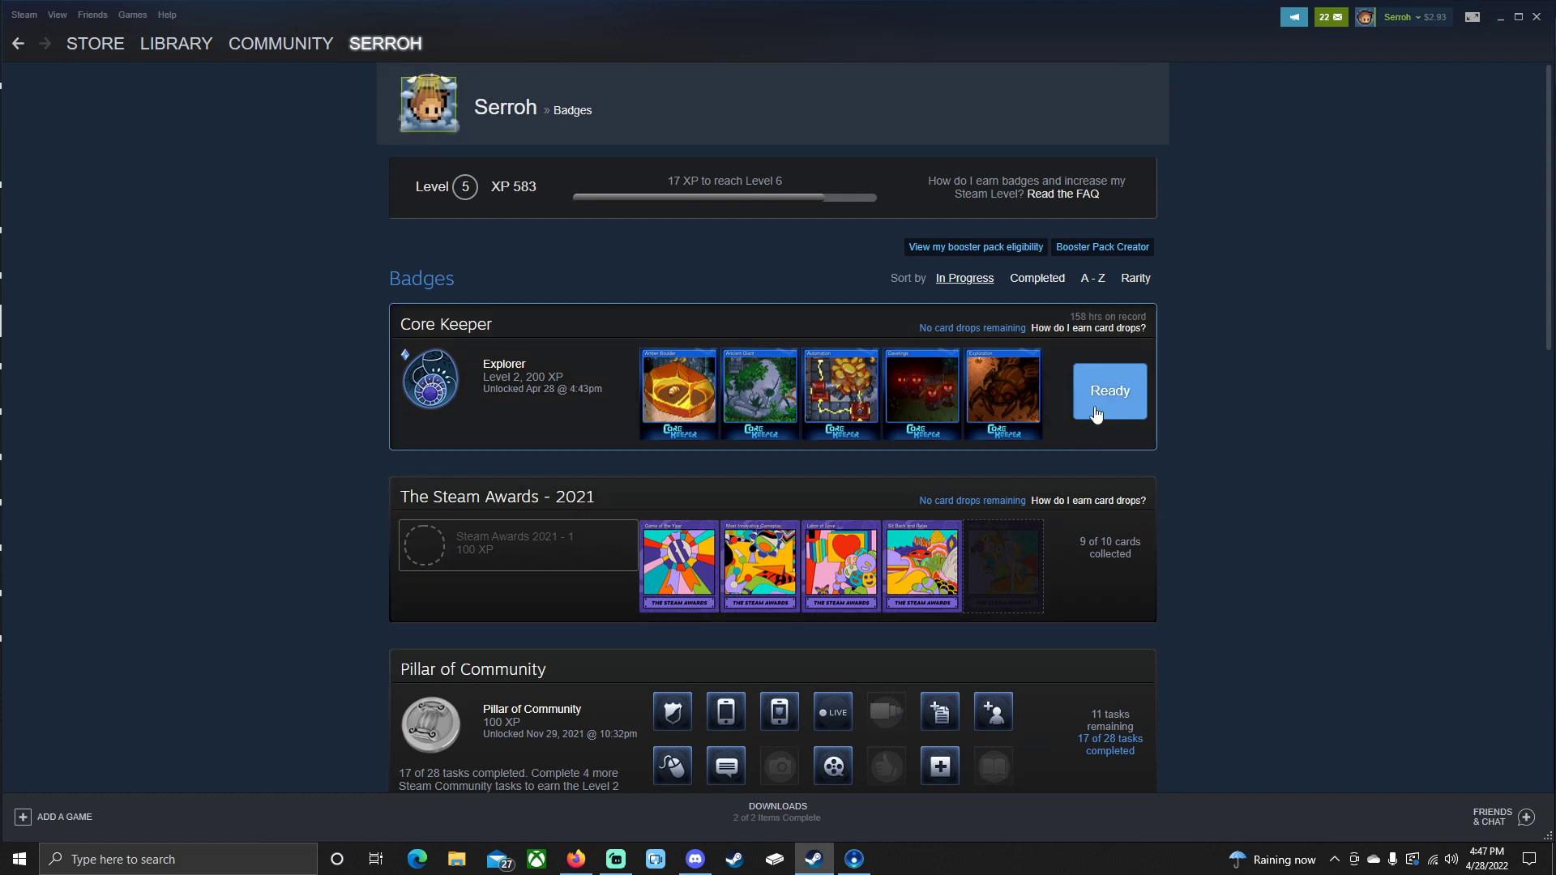
{"action": "left_click", "coordinate": [1128, 394]}
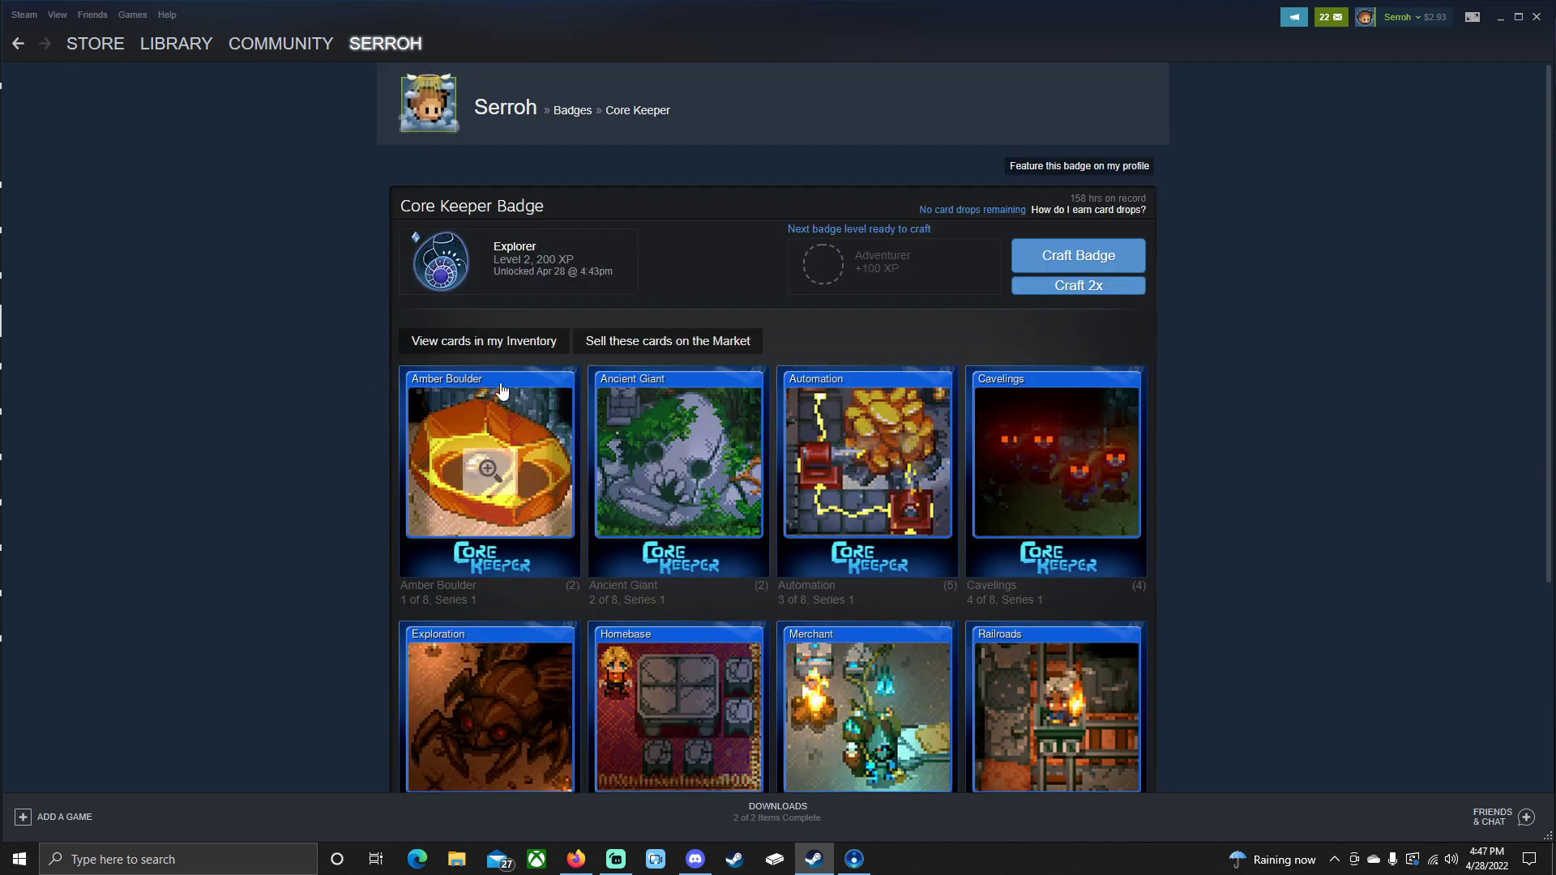
{"action": "left_click", "coordinate": [1093, 287]}
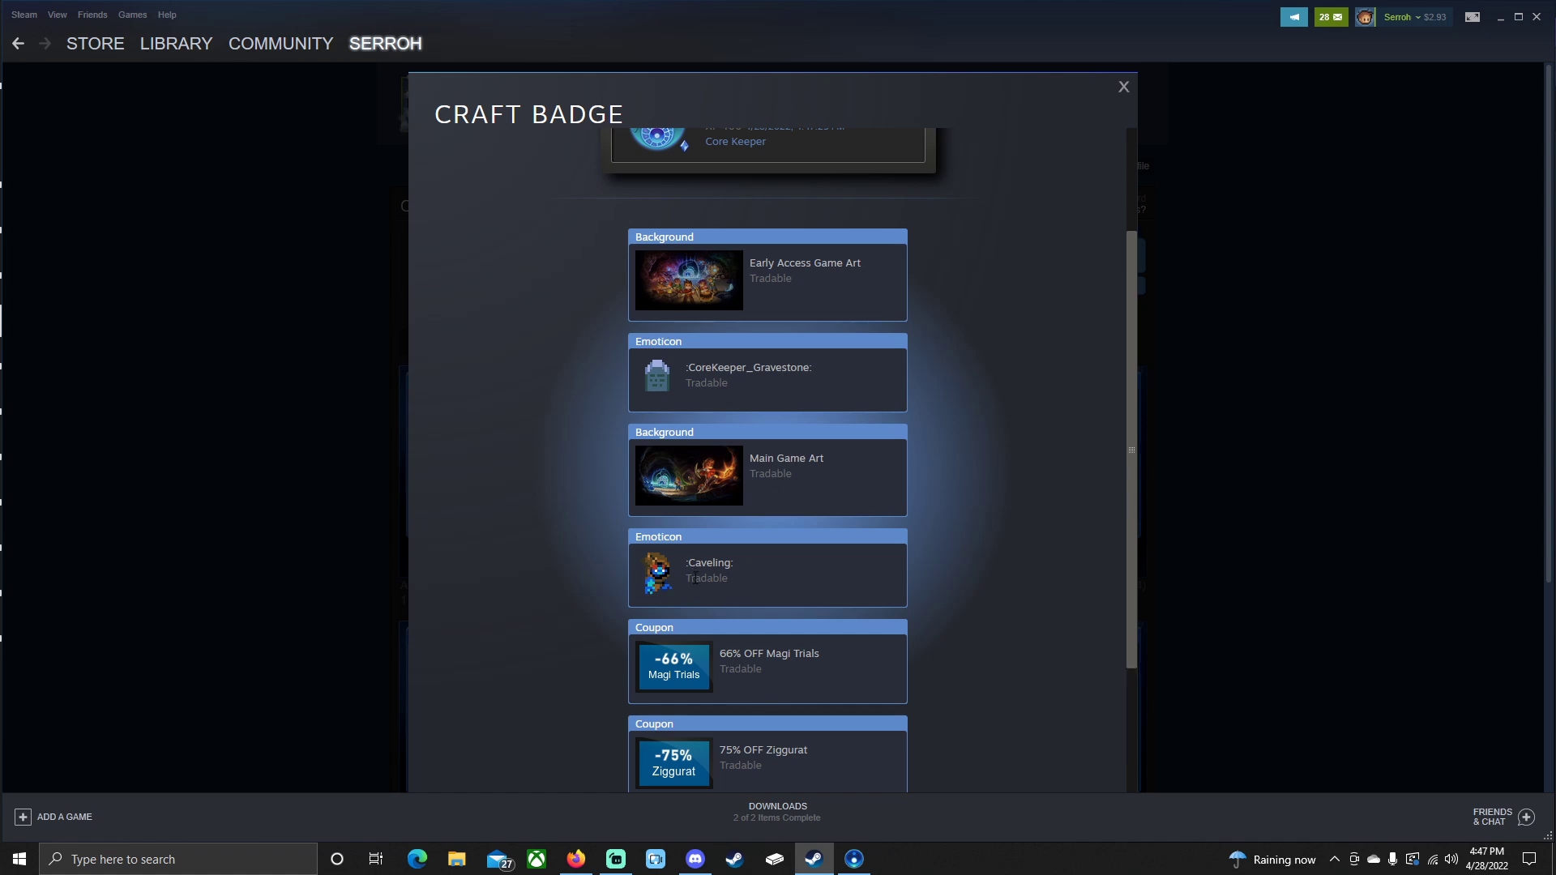
{"action": "key", "text": "Escape"}
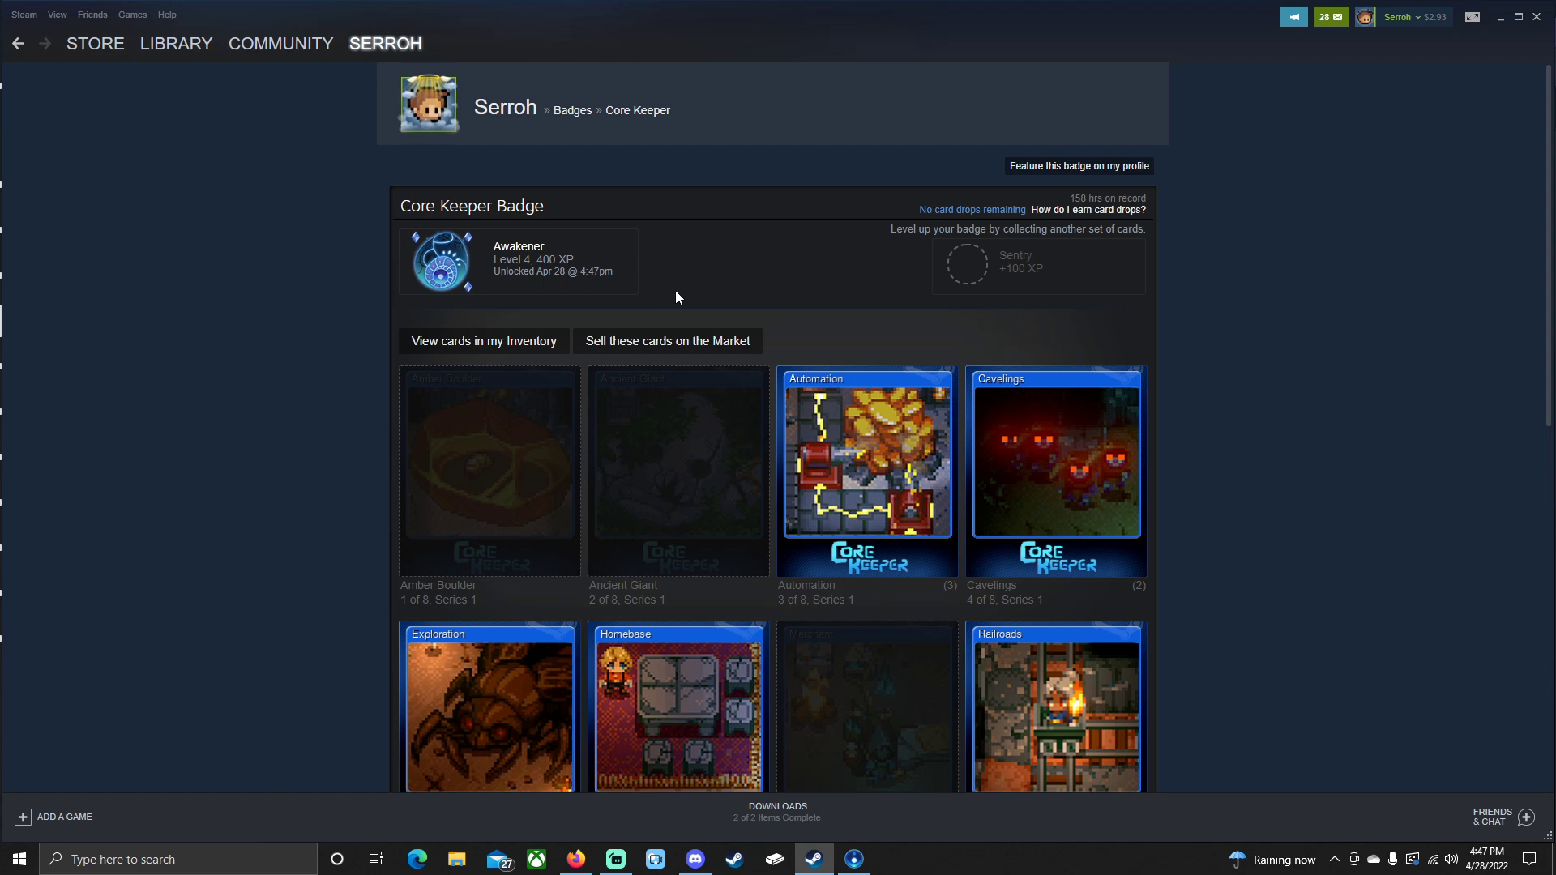
Step: Feature the Core Keeper foil badge from the badge list on the profile and view the profile page
{"action": "left_click", "coordinate": [572, 110]}
{"action": "scroll", "coordinate": [587, 441], "scroll_direction": "down", "scroll_amount": 2}
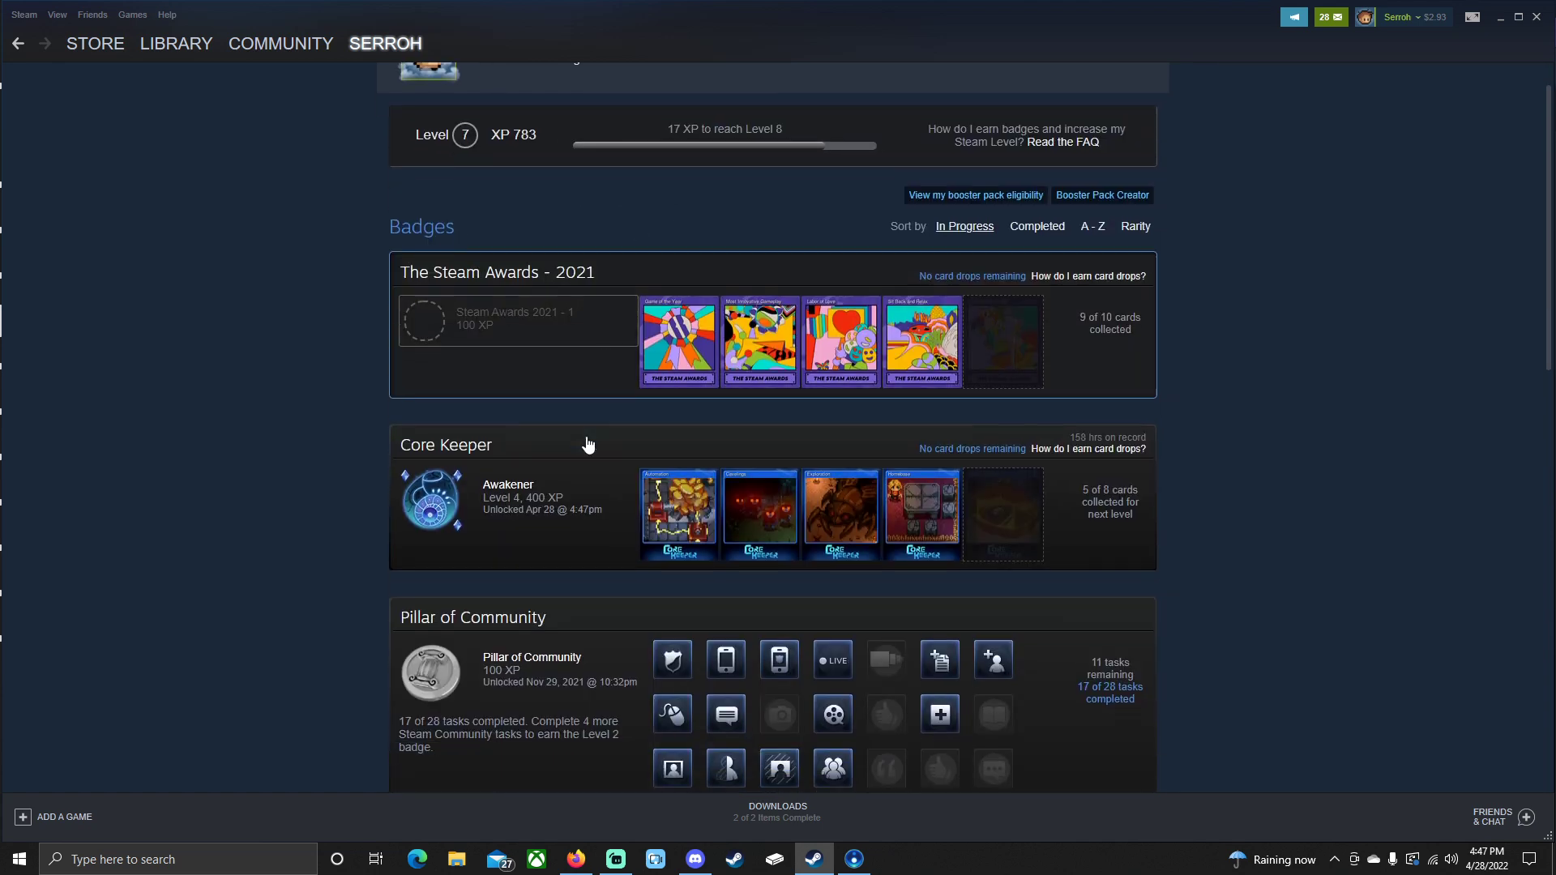
{"action": "scroll", "coordinate": [533, 450], "scroll_direction": "down", "scroll_amount": 1}
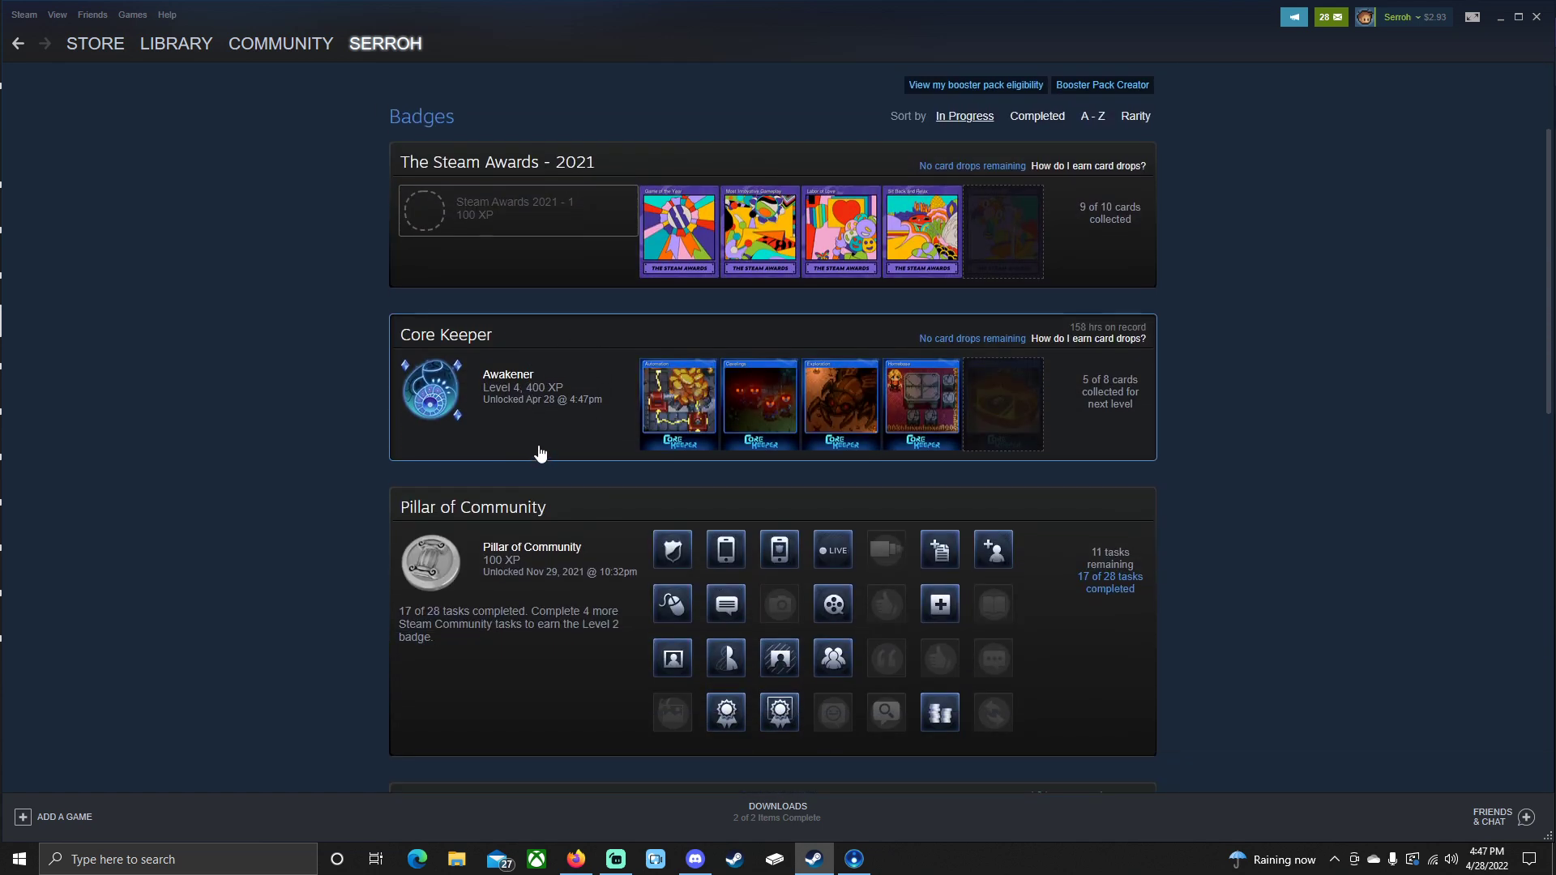
{"action": "scroll", "coordinate": [541, 452], "scroll_direction": "down", "scroll_amount": 1}
{"action": "scroll", "coordinate": [731, 270], "scroll_direction": "down", "scroll_amount": 5}
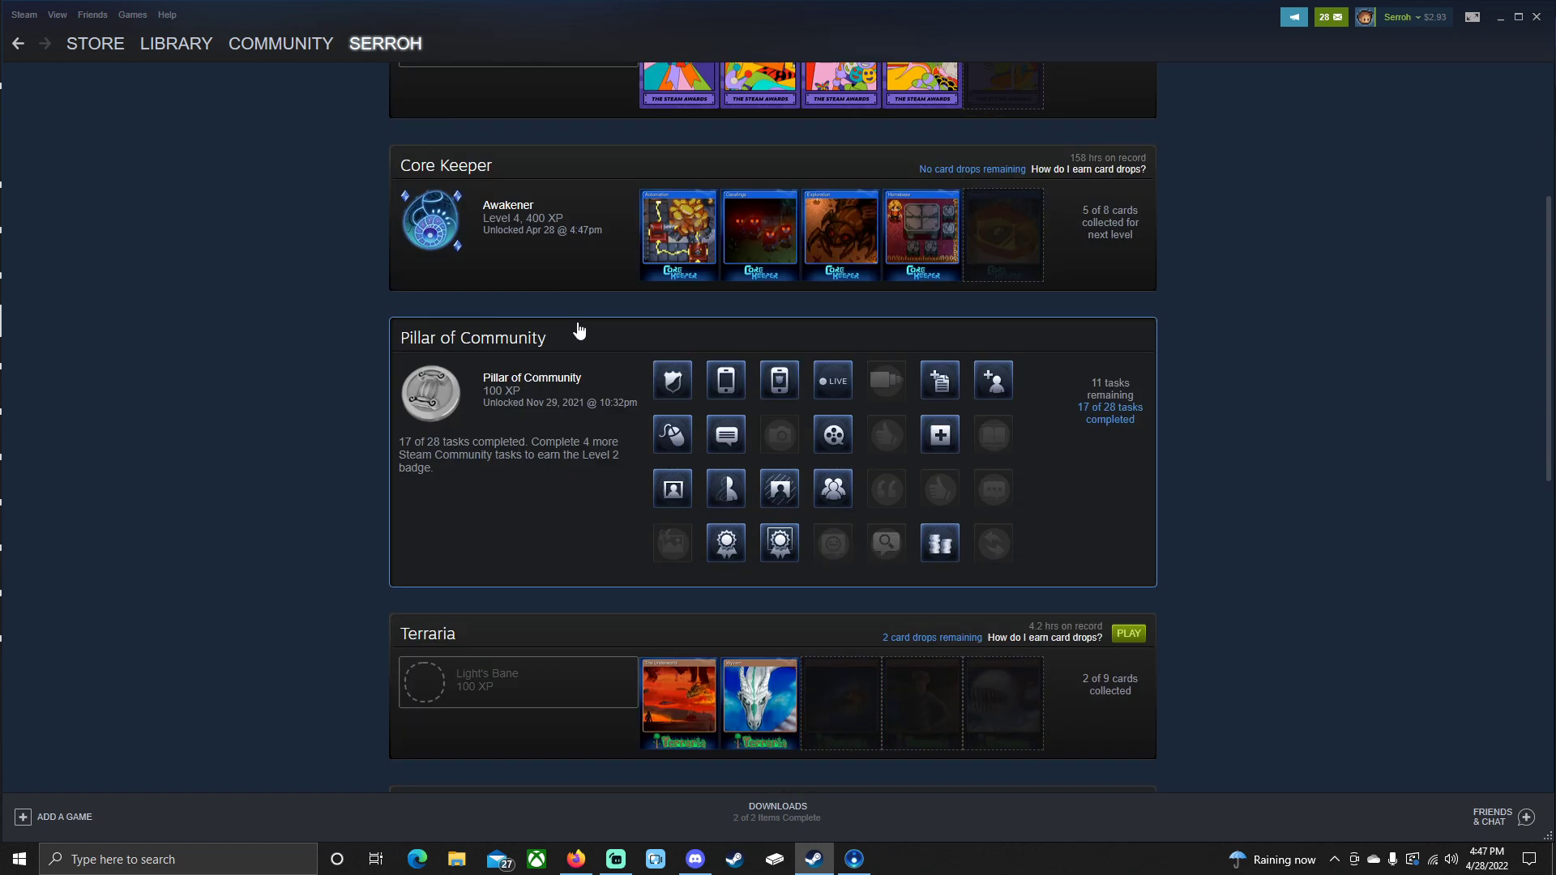
{"action": "scroll", "coordinate": [726, 469], "scroll_direction": "up", "scroll_amount": 2}
{"action": "scroll", "coordinate": [703, 536], "scroll_direction": "down", "scroll_amount": 3}
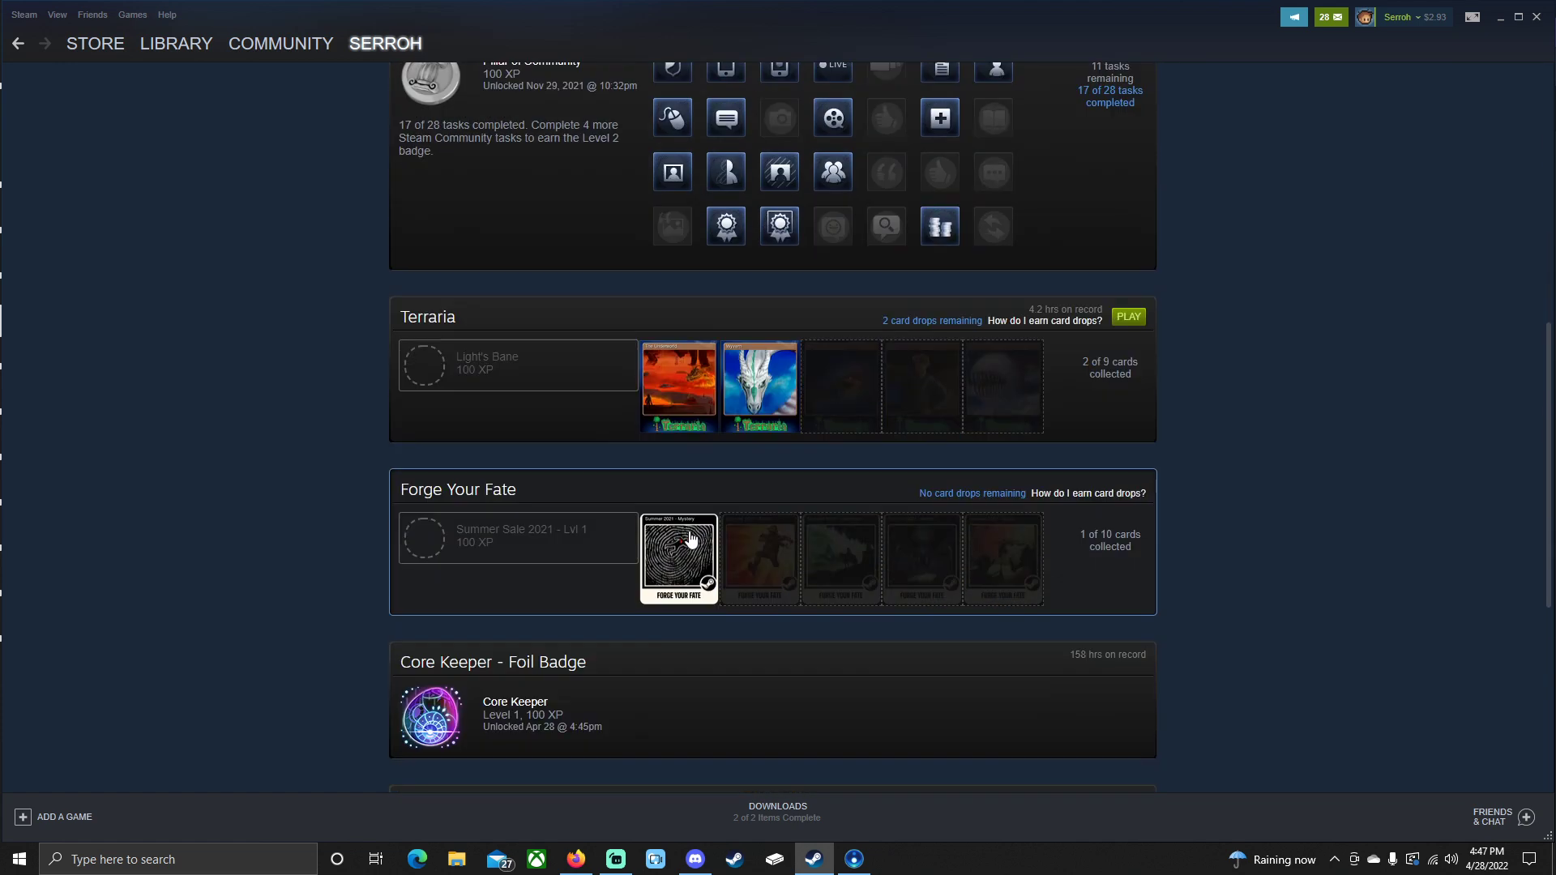
{"action": "left_click", "coordinate": [568, 533]}
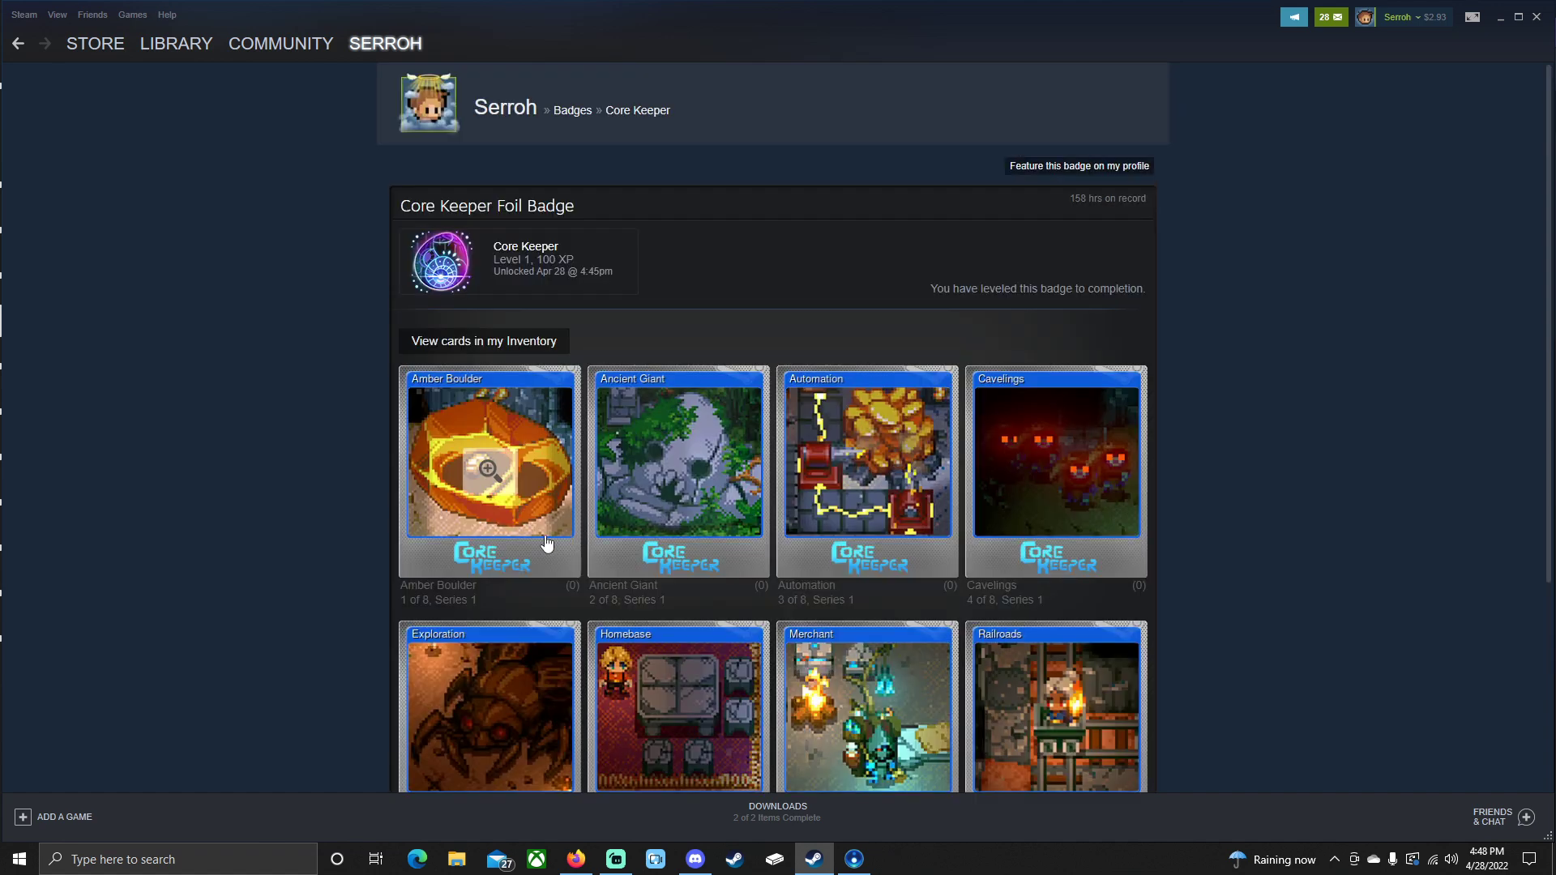
{"action": "left_click", "coordinate": [1060, 170]}
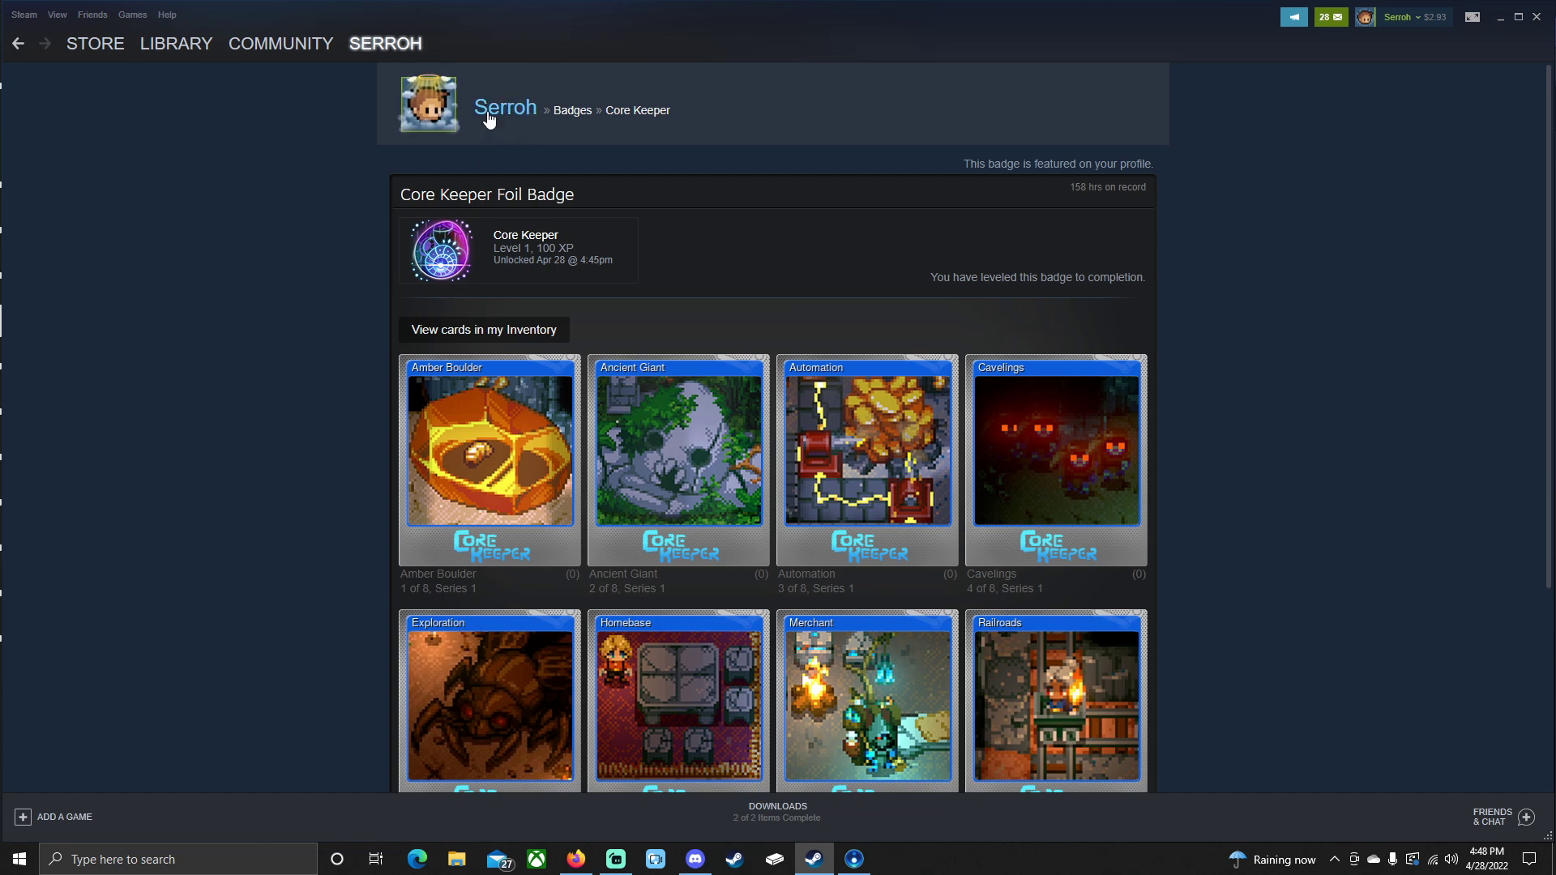
{"action": "left_click", "coordinate": [387, 45]}
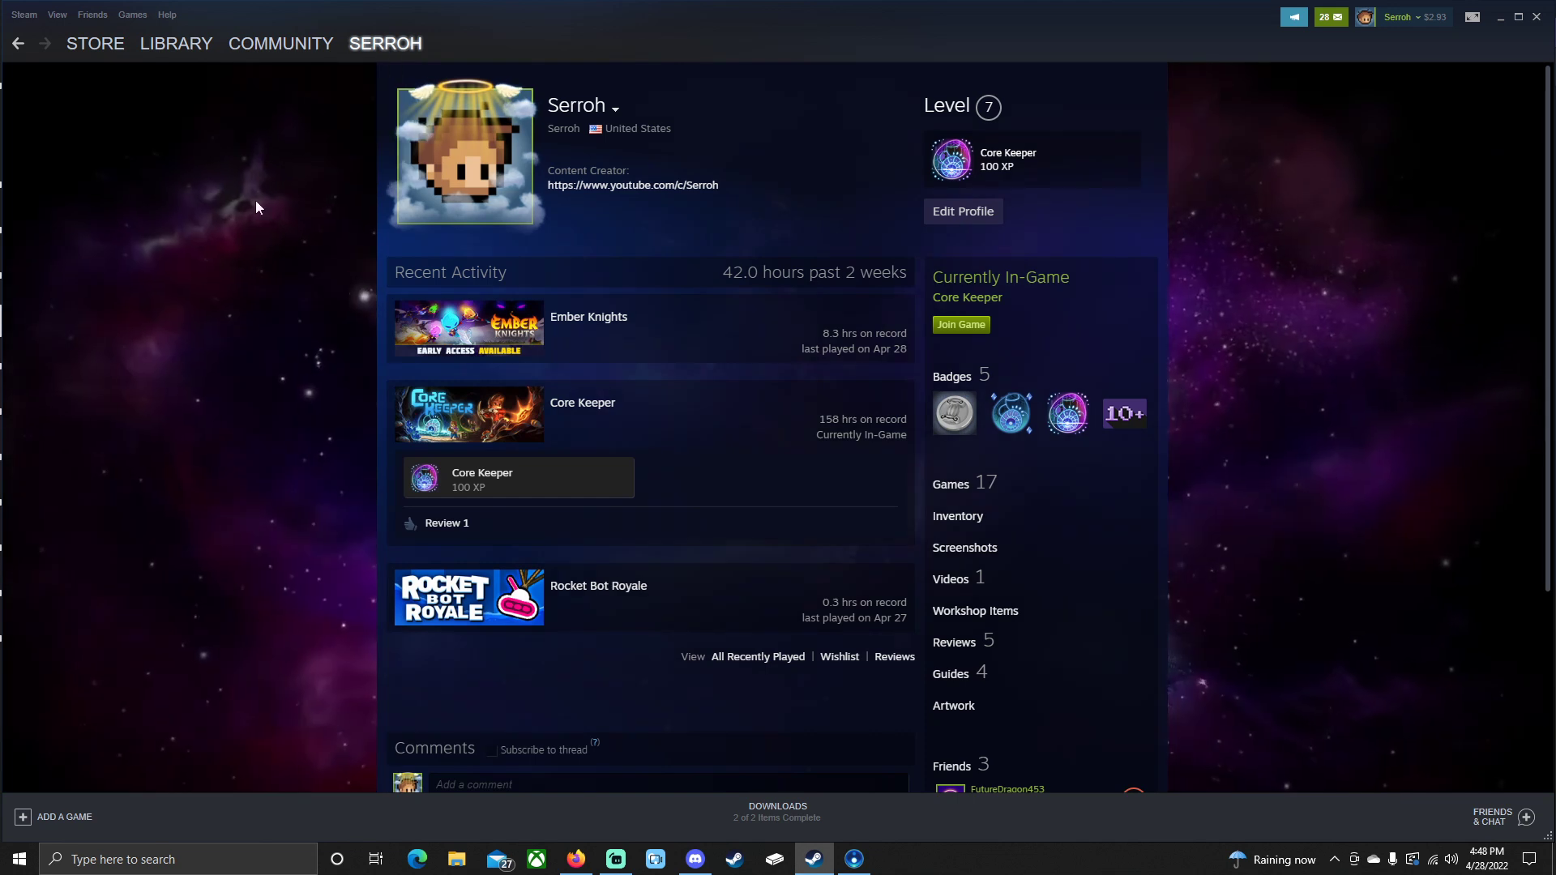